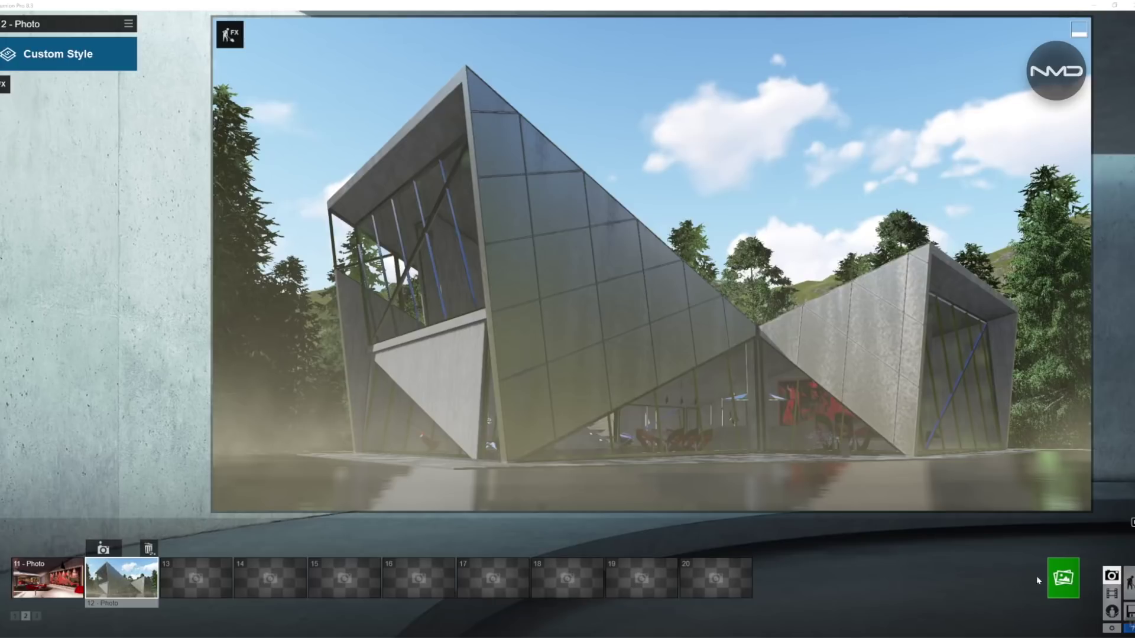
Render photo 12 at Desktop 1920x1080 and save it to the Desktop as Original
{"action": "left_click", "coordinate": [1063, 579]}
{"action": "left_click", "coordinate": [478, 443]}
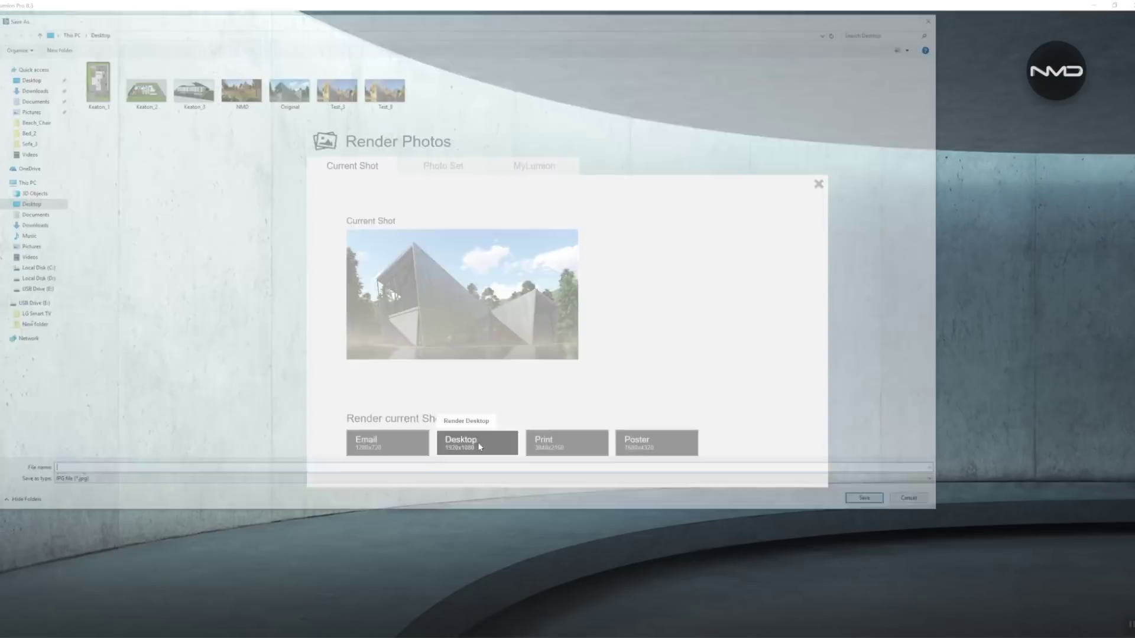
{"action": "left_click", "coordinate": [291, 104]}
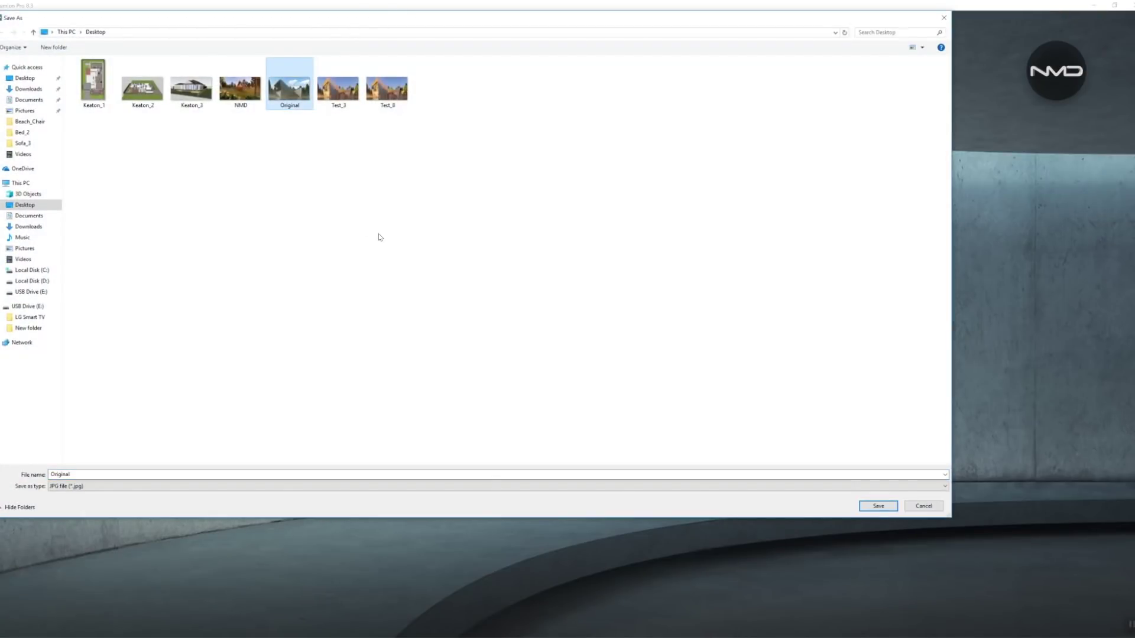
{"action": "key", "text": "Return"}
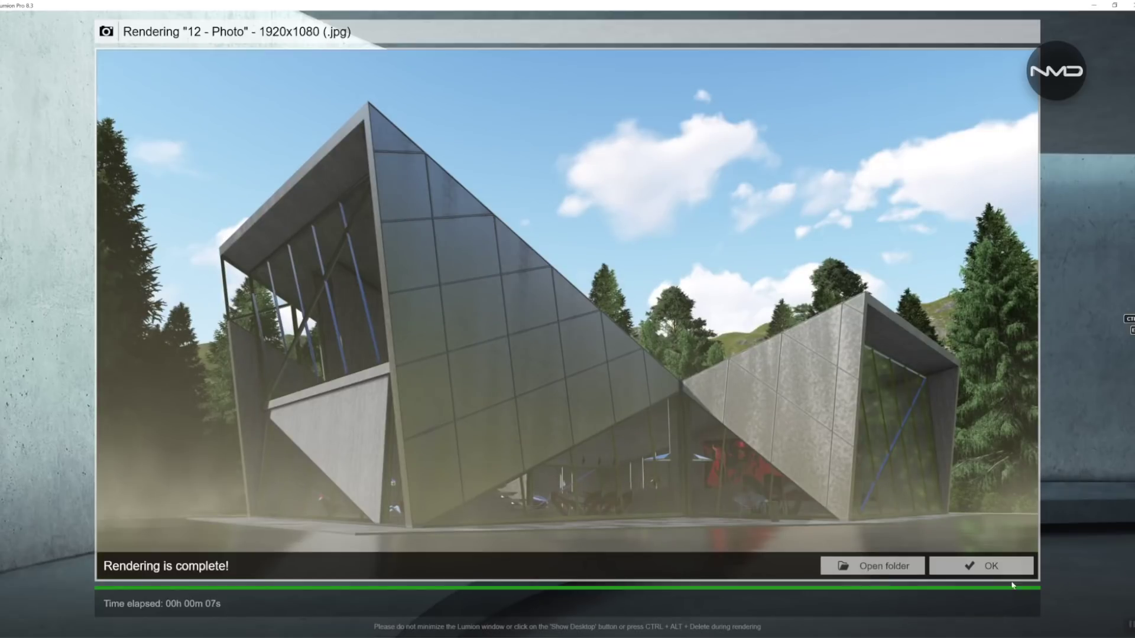
{"action": "left_click", "coordinate": [1012, 570]}
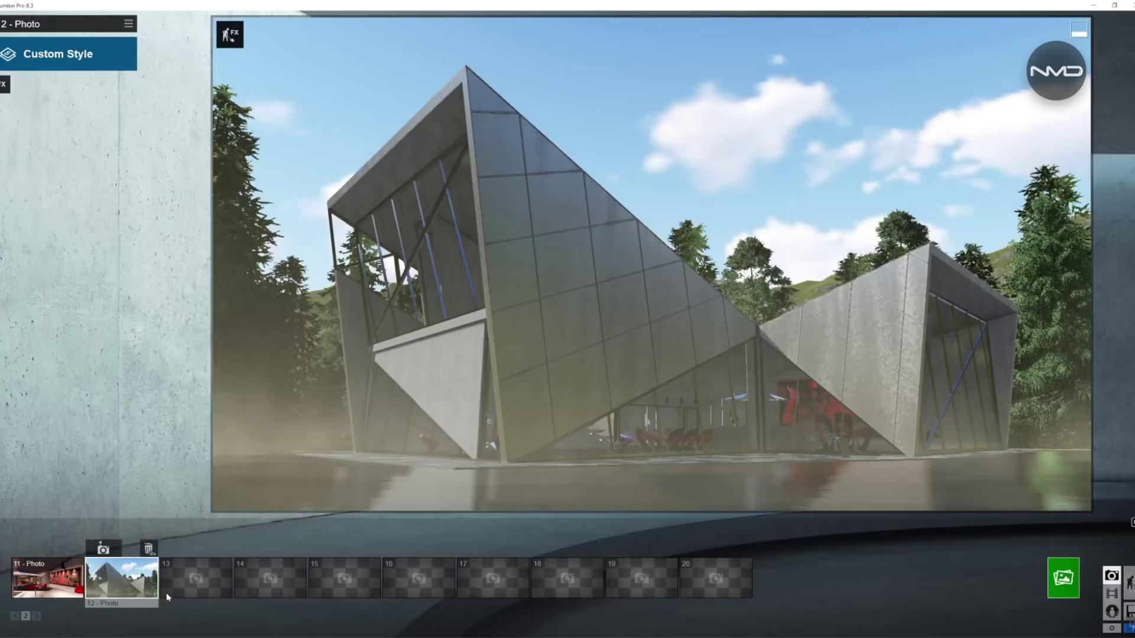
Capture the current view as photo 13 and add the Sun and Reflection effects
{"action": "left_click", "coordinate": [184, 577]}
{"action": "left_click", "coordinate": [177, 550]}
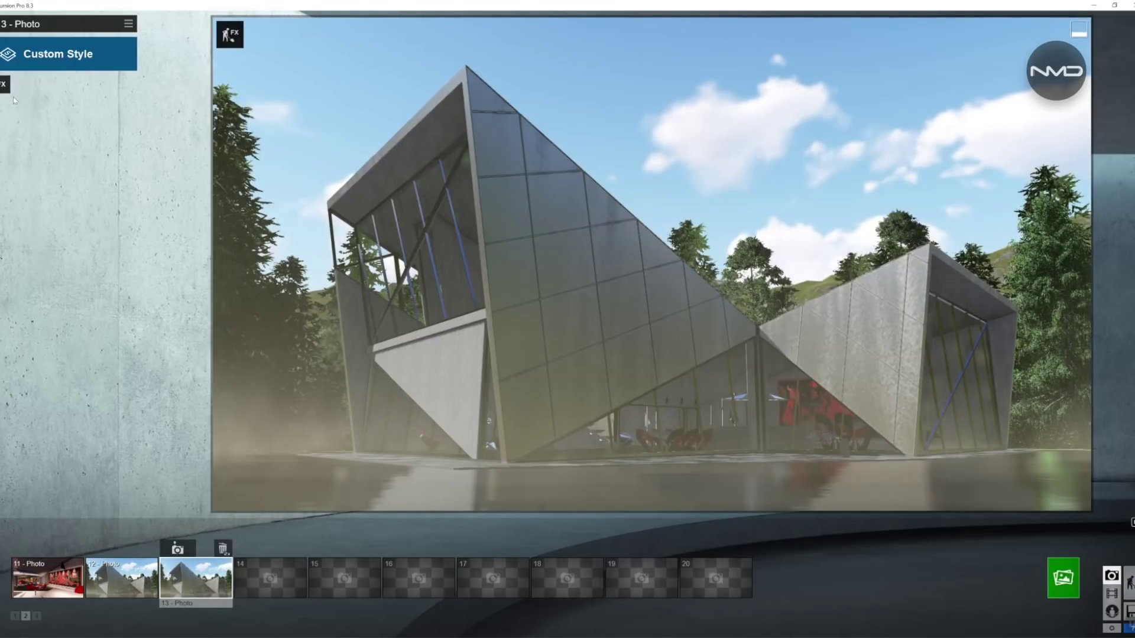
{"action": "left_click", "coordinate": [4, 84]}
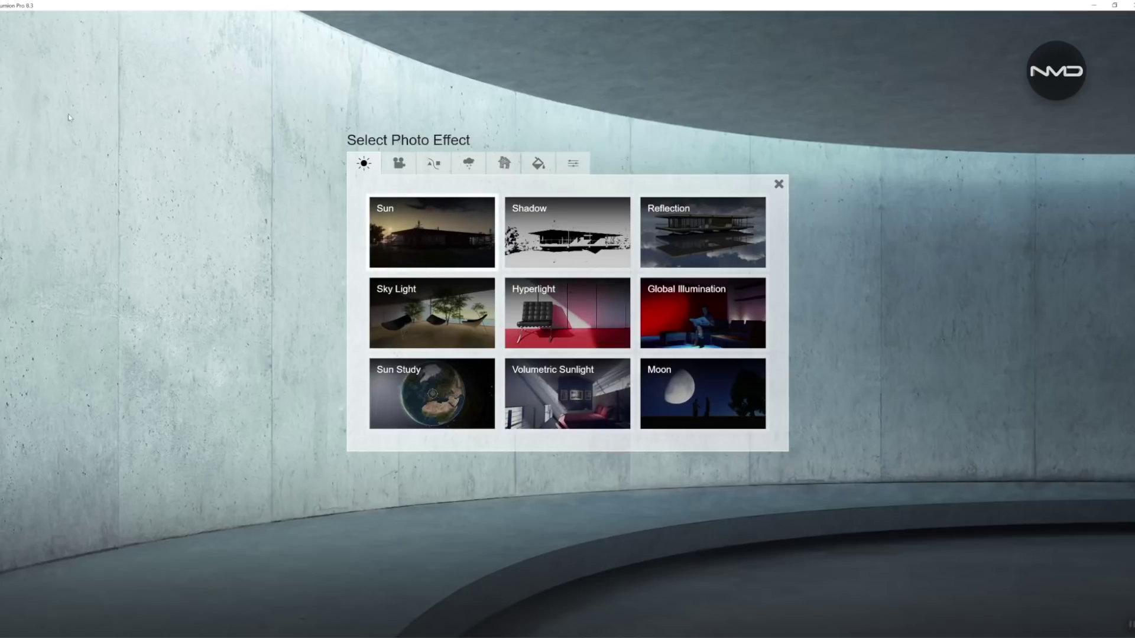
{"action": "left_click", "coordinate": [10, 85]}
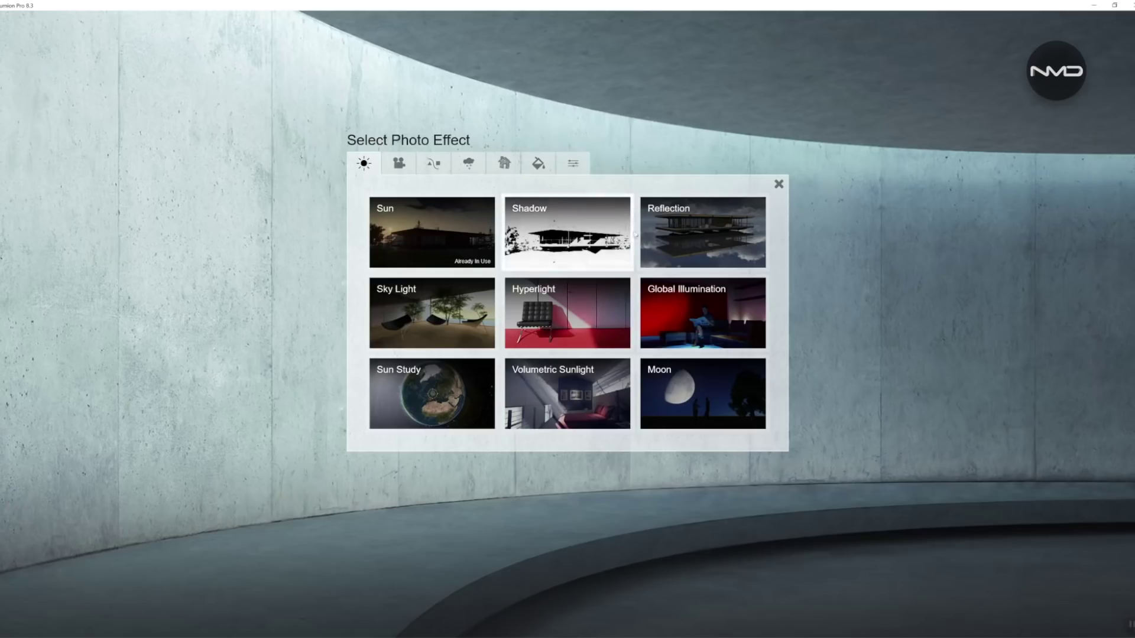
{"action": "left_click", "coordinate": [662, 229]}
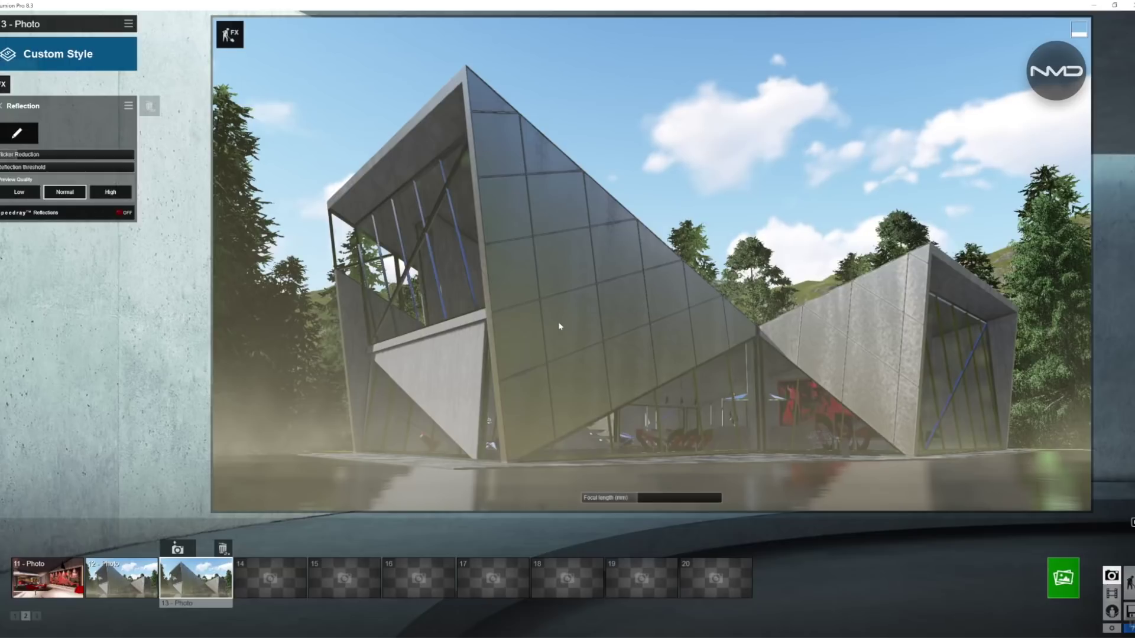
Add the Sky Light, Hyperlight and Volumetric Sunlight effects to photo 13
{"action": "left_click", "coordinate": [4, 83]}
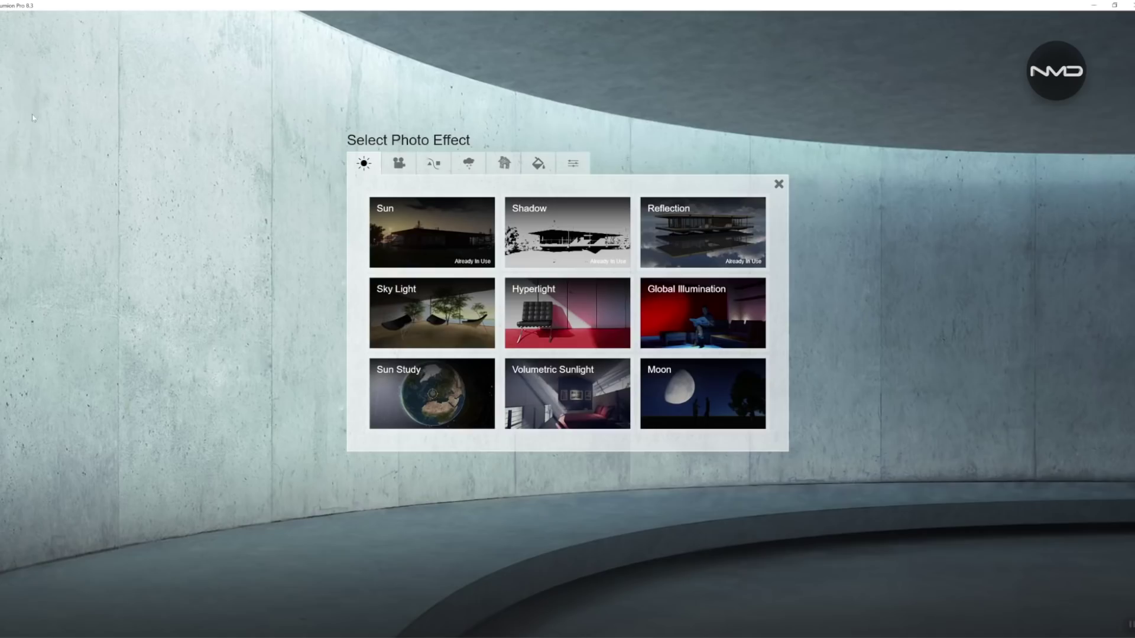
{"action": "left_click", "coordinate": [432, 312]}
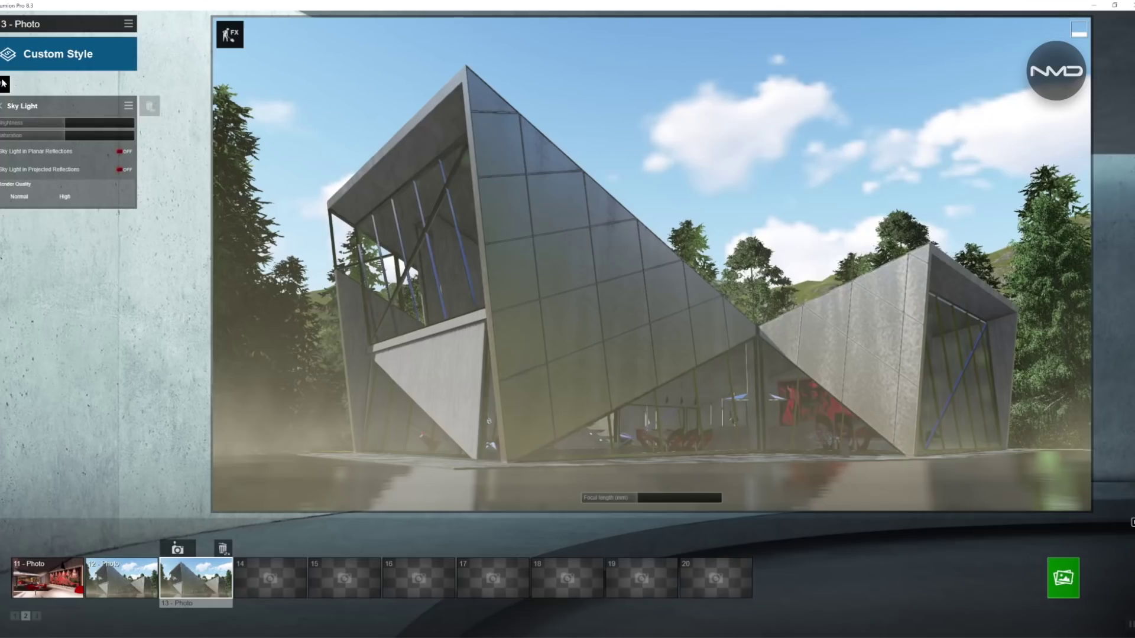
{"action": "left_click", "coordinate": [4, 84]}
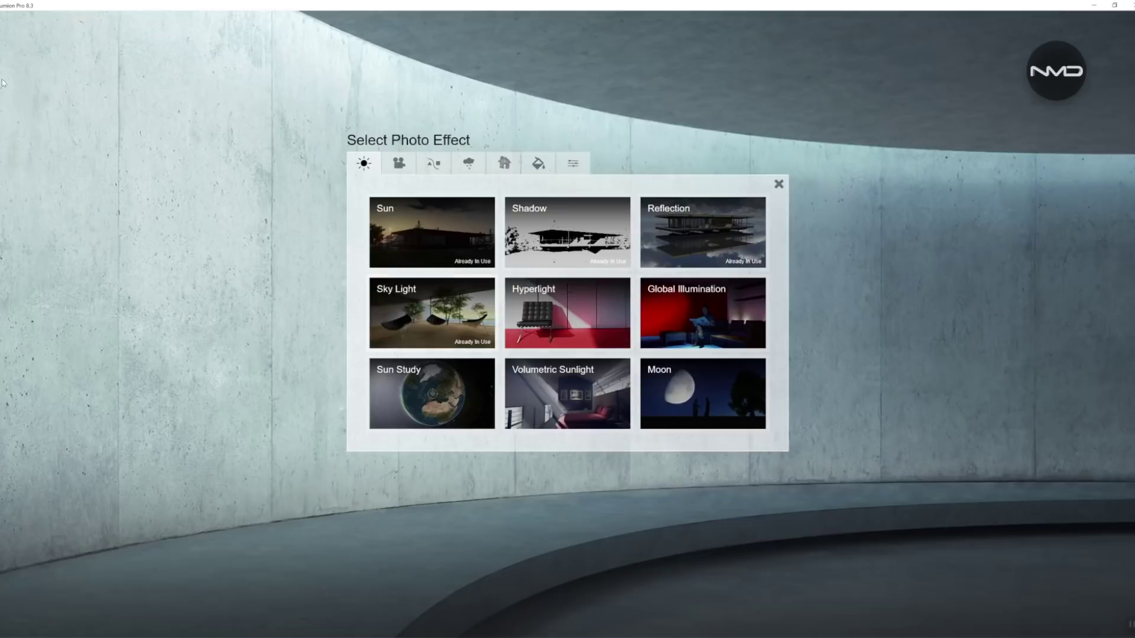
{"action": "left_click", "coordinate": [556, 318]}
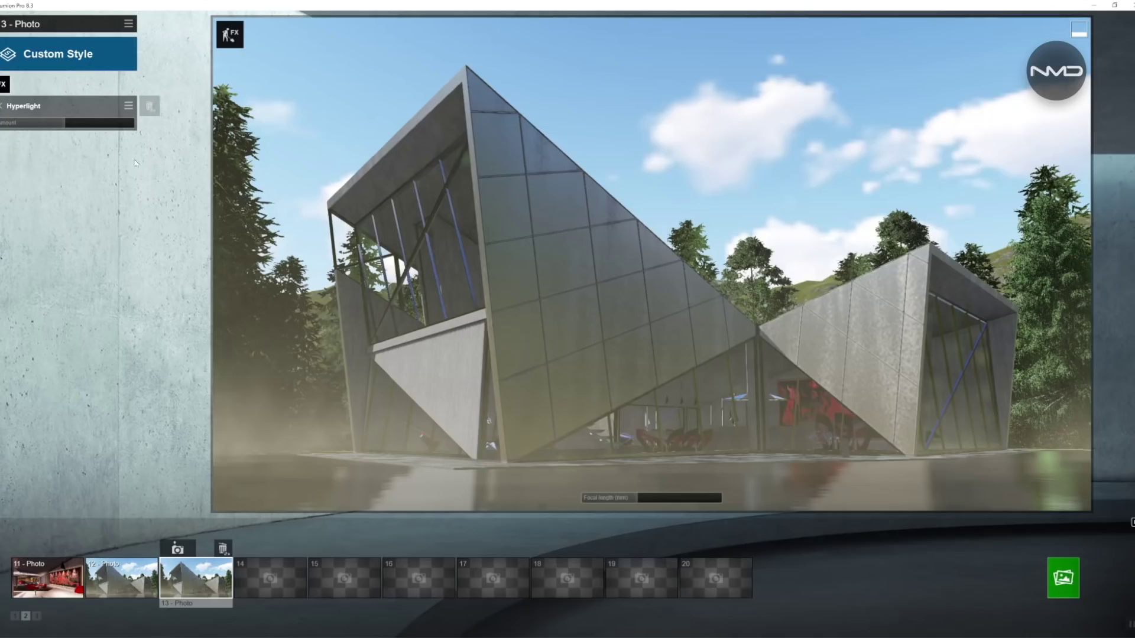
{"action": "left_click", "coordinate": [4, 86]}
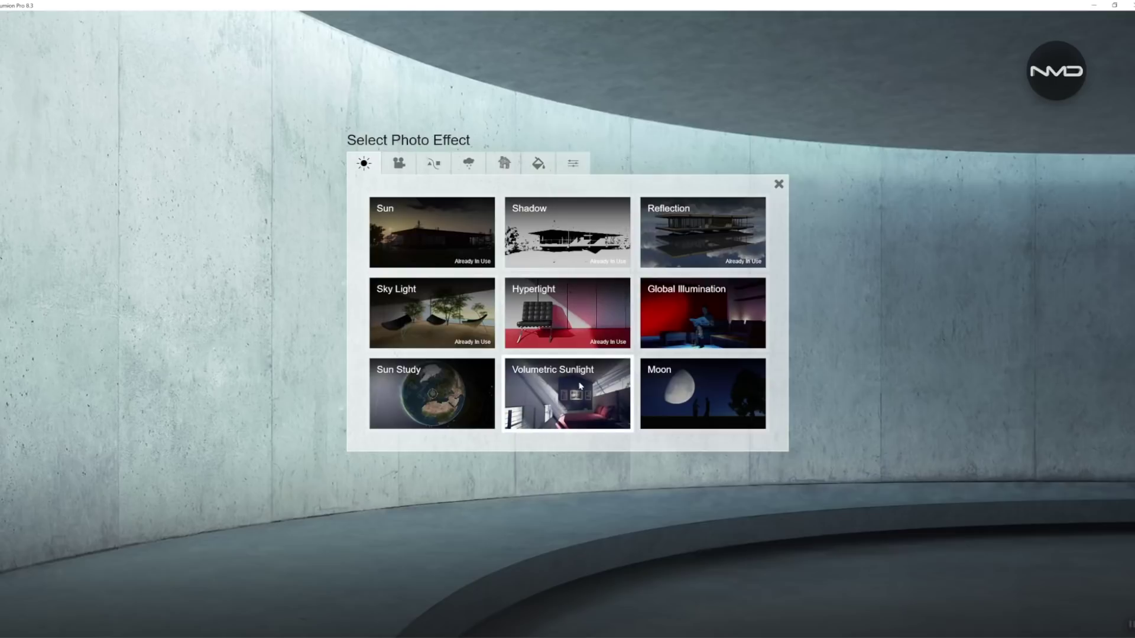
{"action": "left_click", "coordinate": [578, 382]}
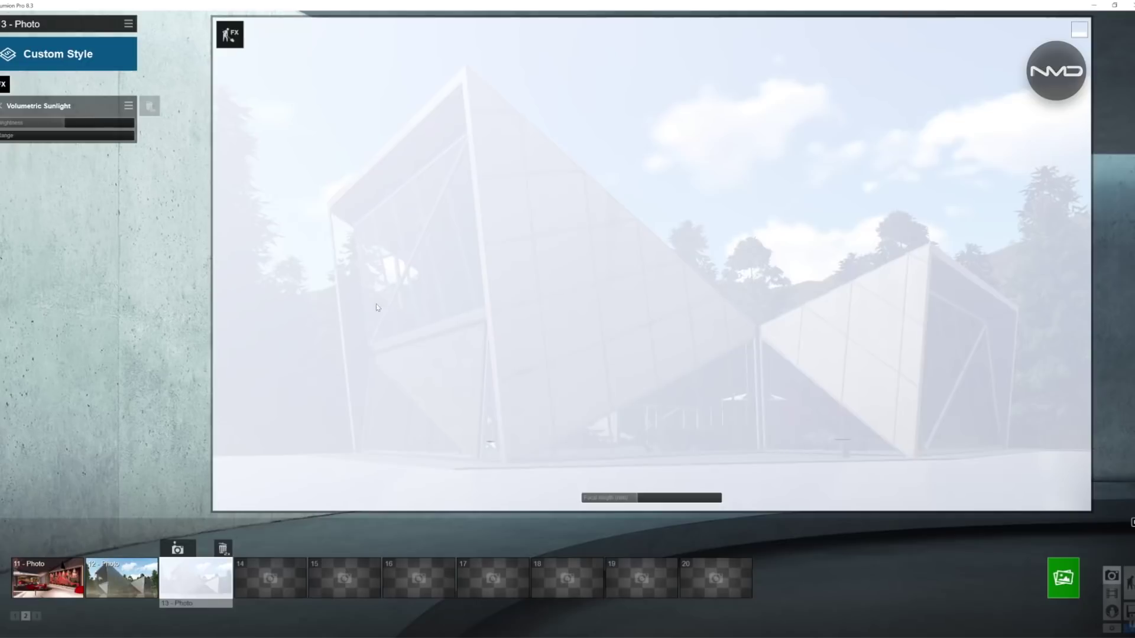
{"action": "left_click", "coordinate": [3, 87]}
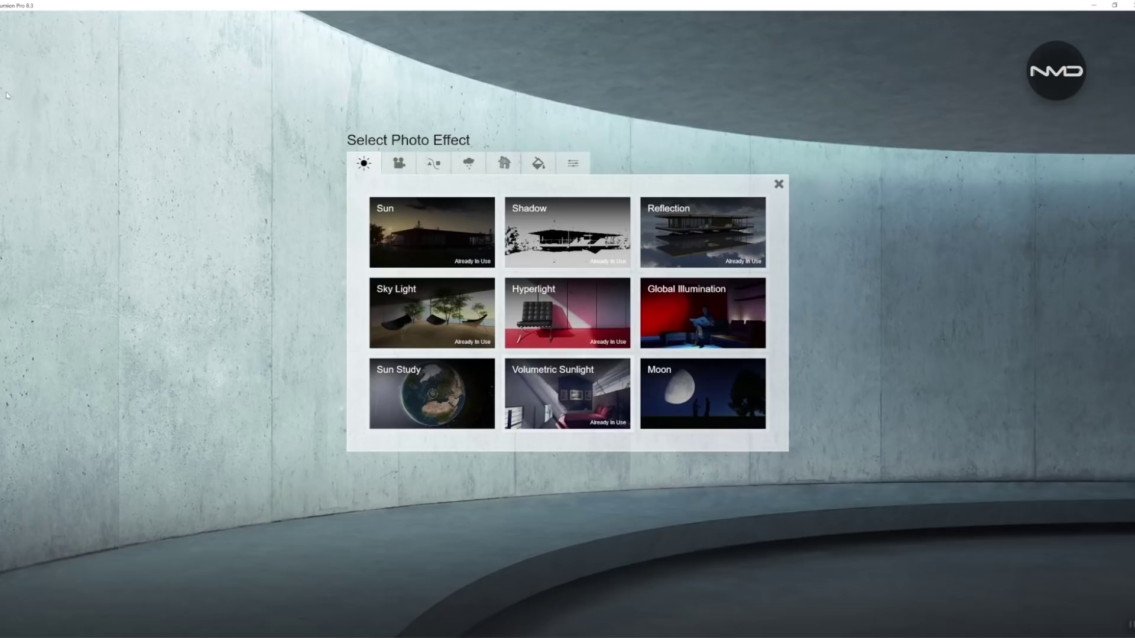
{"action": "left_click", "coordinate": [399, 163]}
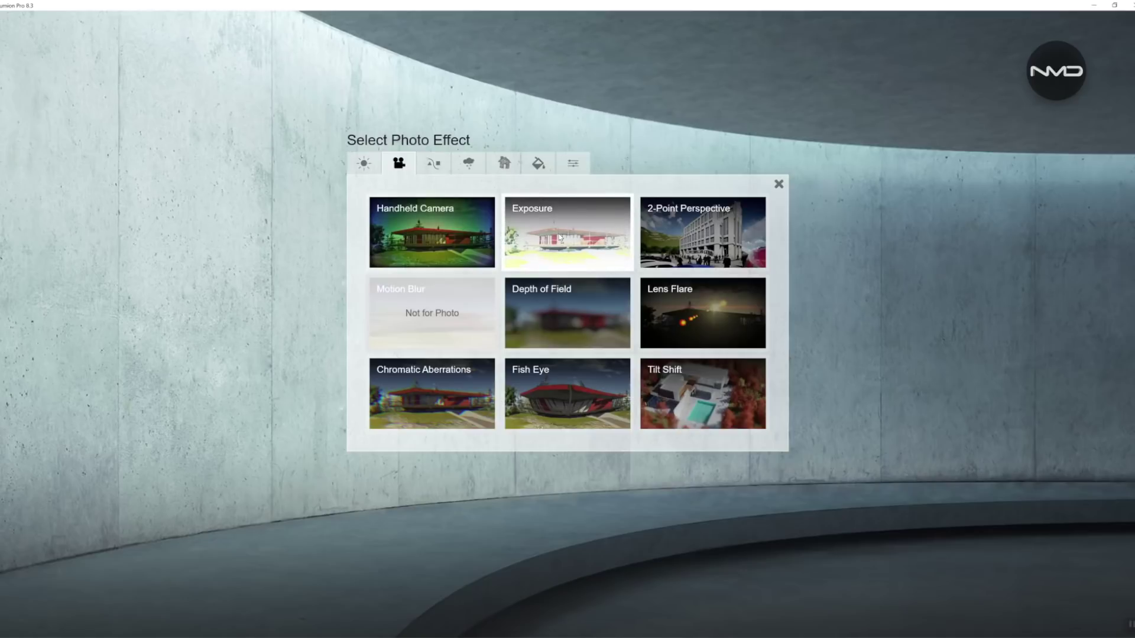
Add the Exposure, 2-Point Perspective and Depth of Field effects to photo 13
{"action": "left_click", "coordinate": [526, 230]}
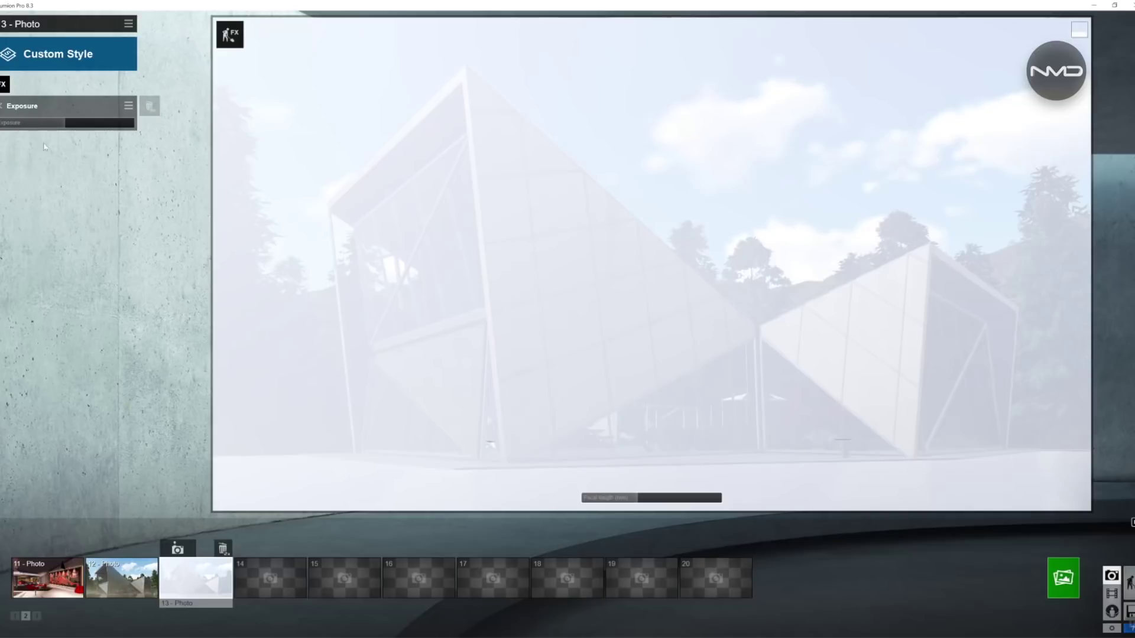
{"action": "left_click", "coordinate": [4, 88]}
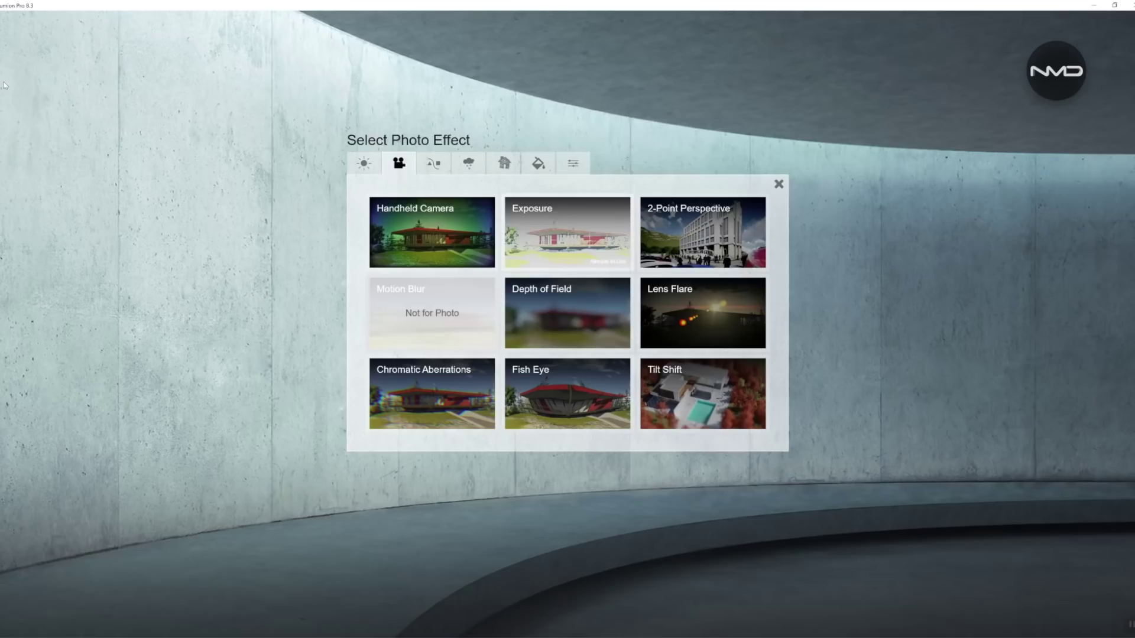
{"action": "left_click", "coordinate": [679, 231]}
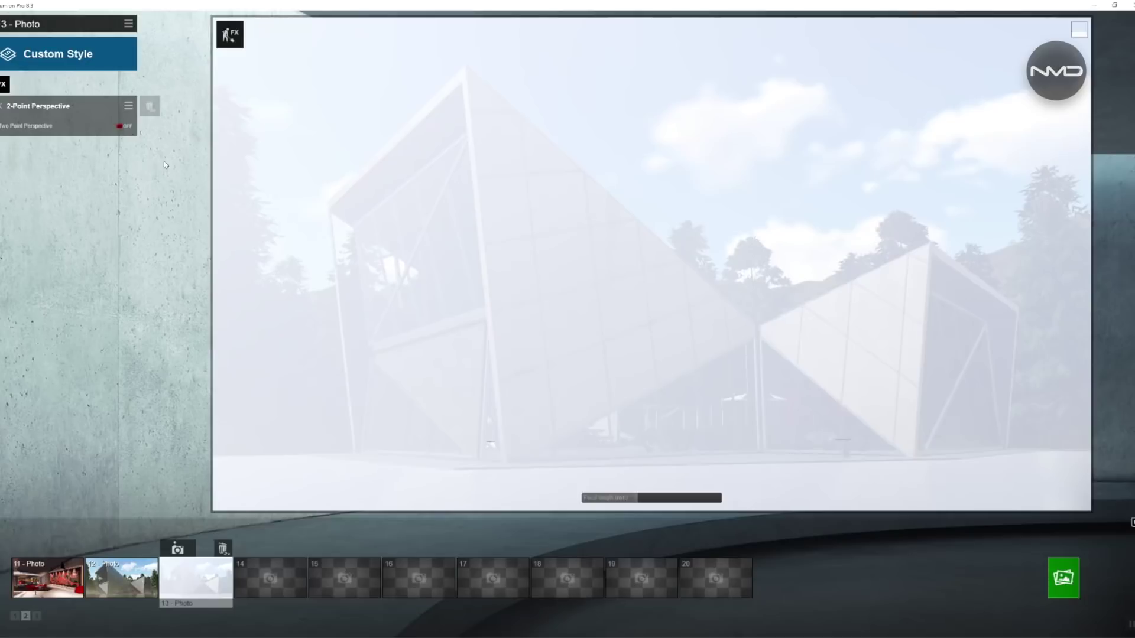
{"action": "left_click", "coordinate": [5, 87]}
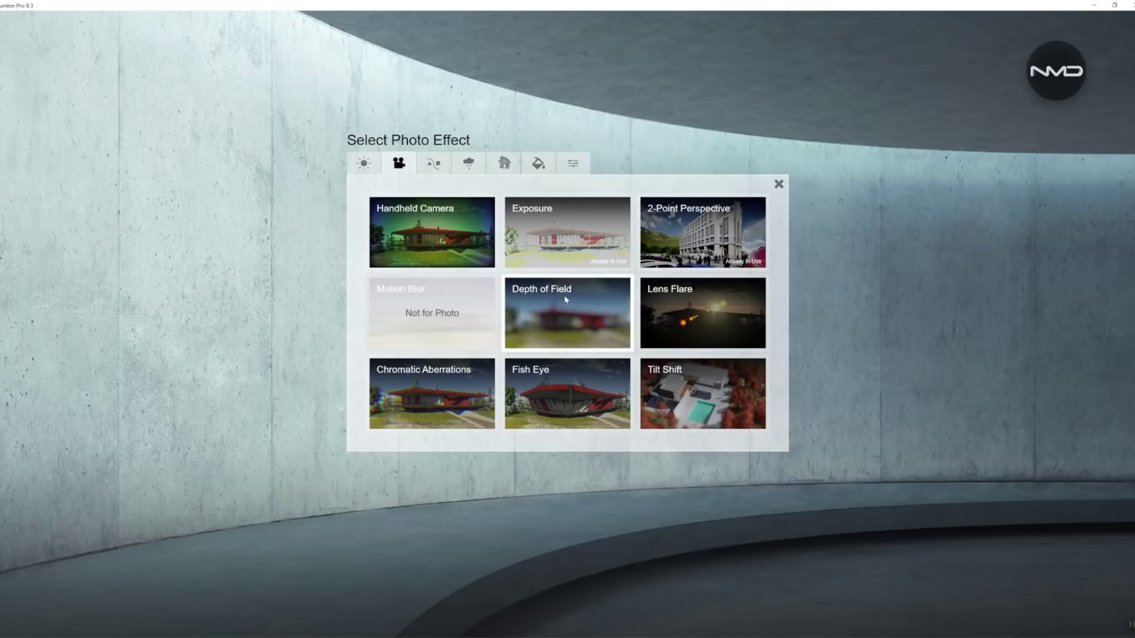
{"action": "left_click", "coordinate": [507, 283]}
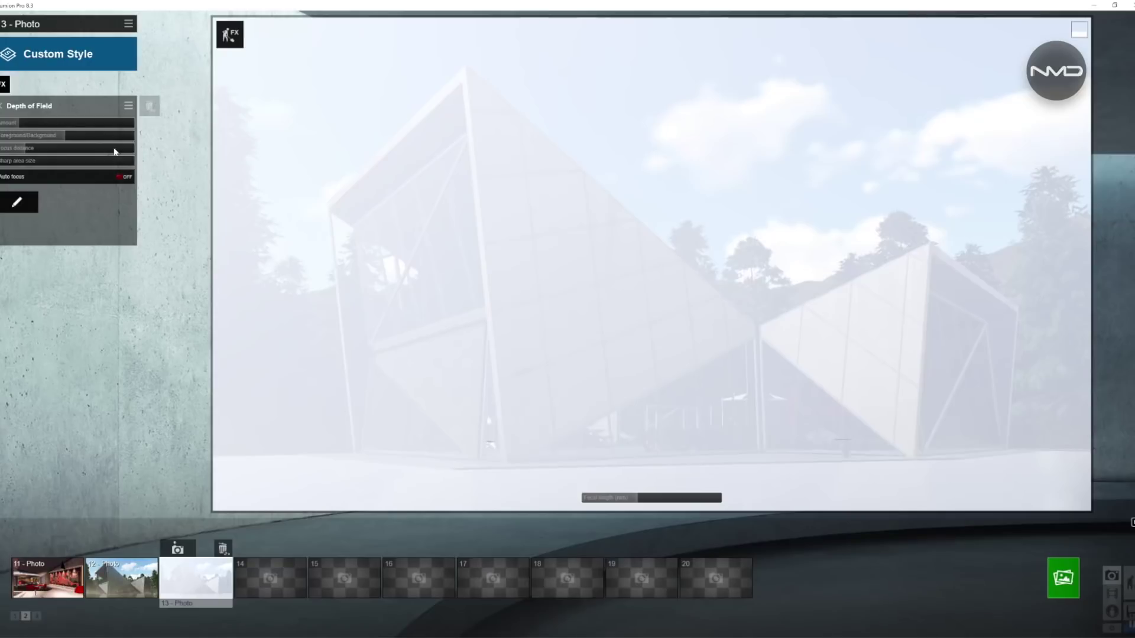
Add the Sky and Clouds and Color Correction effects
{"action": "left_click", "coordinate": [4, 85]}
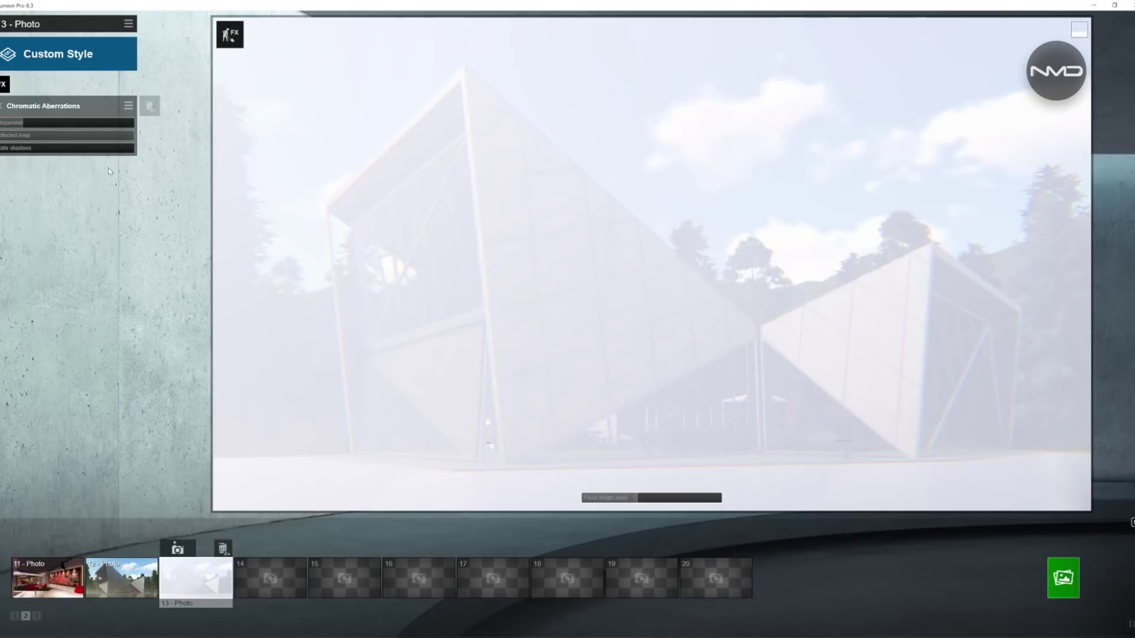
{"action": "left_click", "coordinate": [4, 85]}
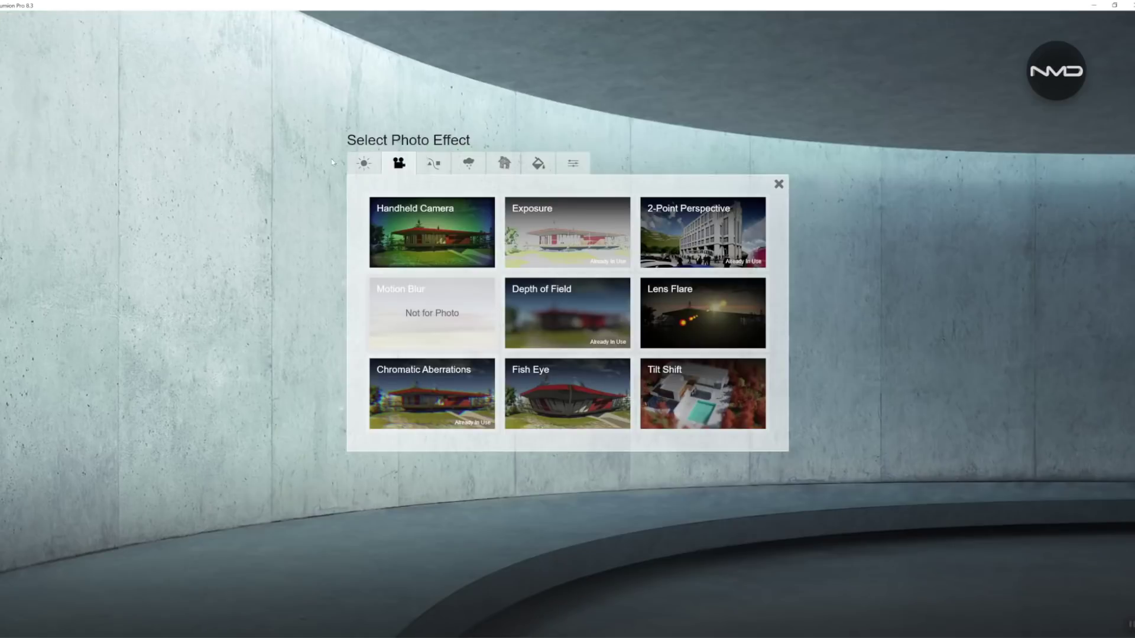
{"action": "left_click", "coordinate": [457, 164]}
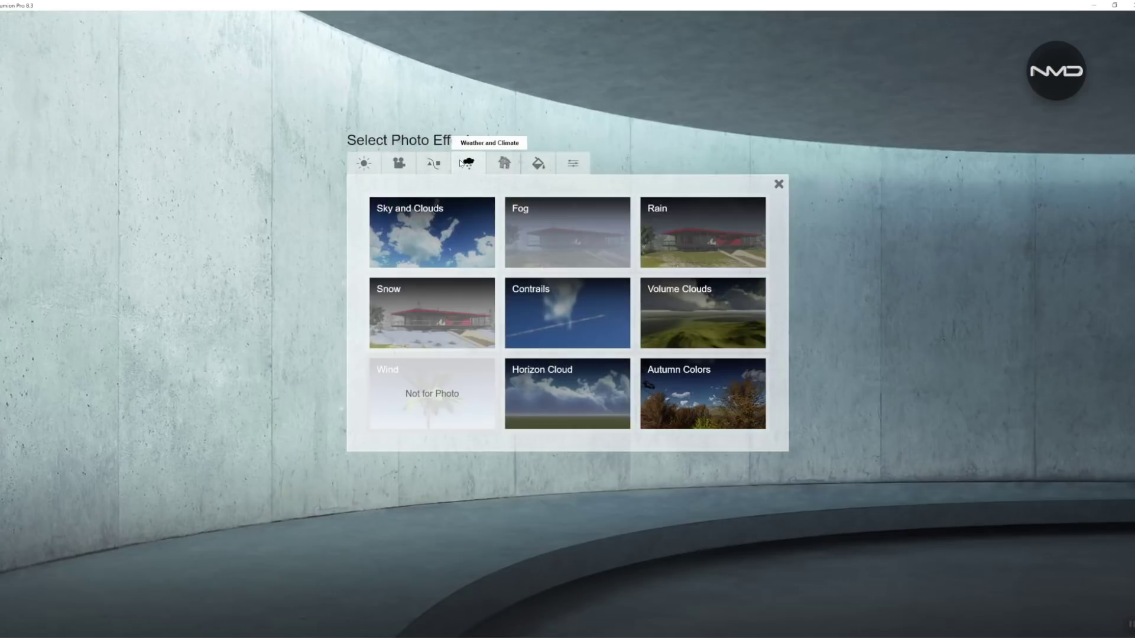
{"action": "left_click", "coordinate": [452, 231]}
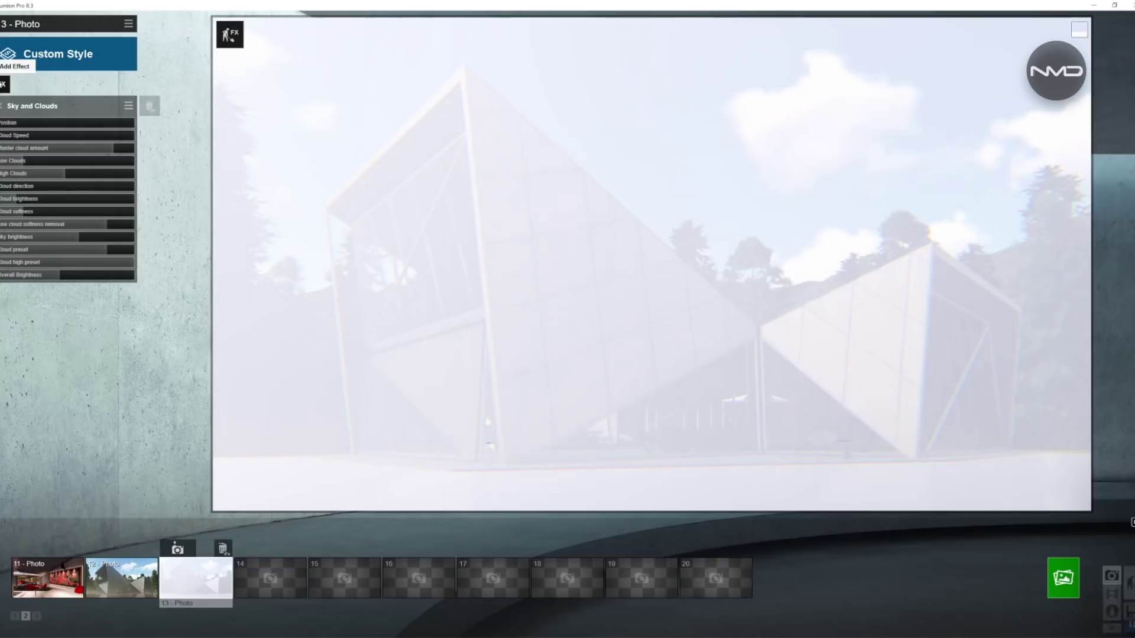
{"action": "left_click", "coordinate": [3, 85]}
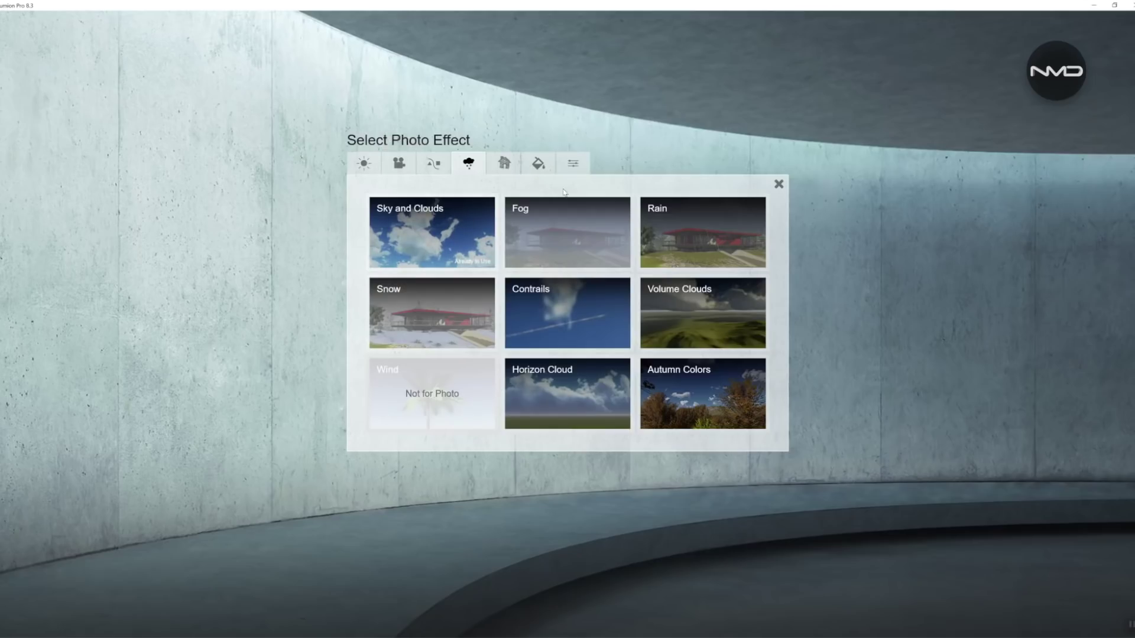
{"action": "left_click", "coordinate": [536, 168]}
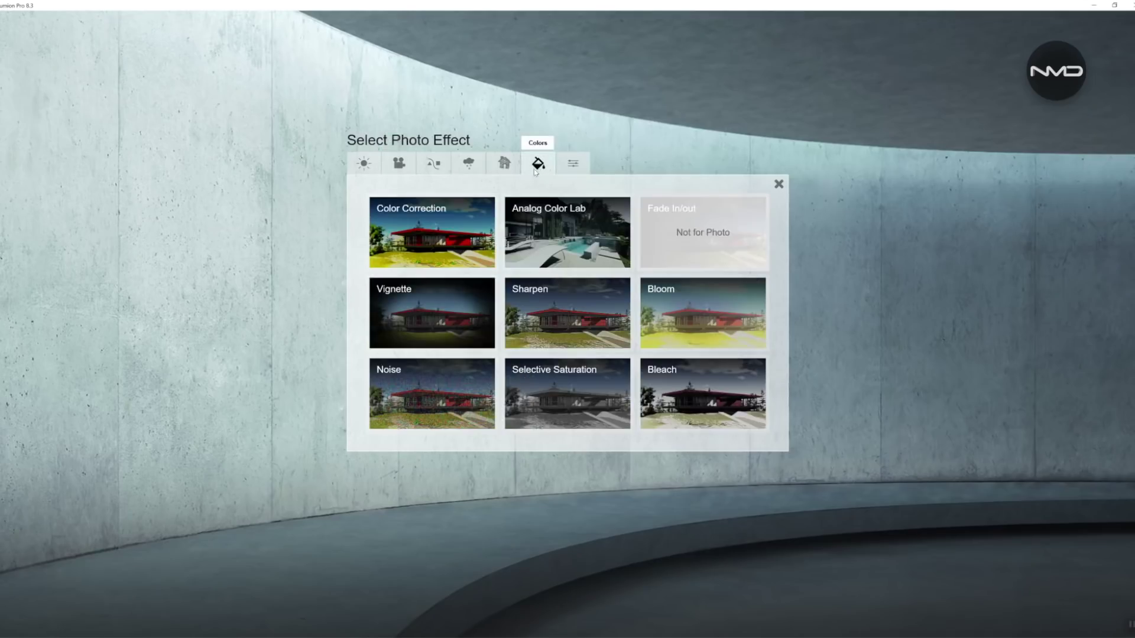
{"action": "left_click", "coordinate": [430, 236]}
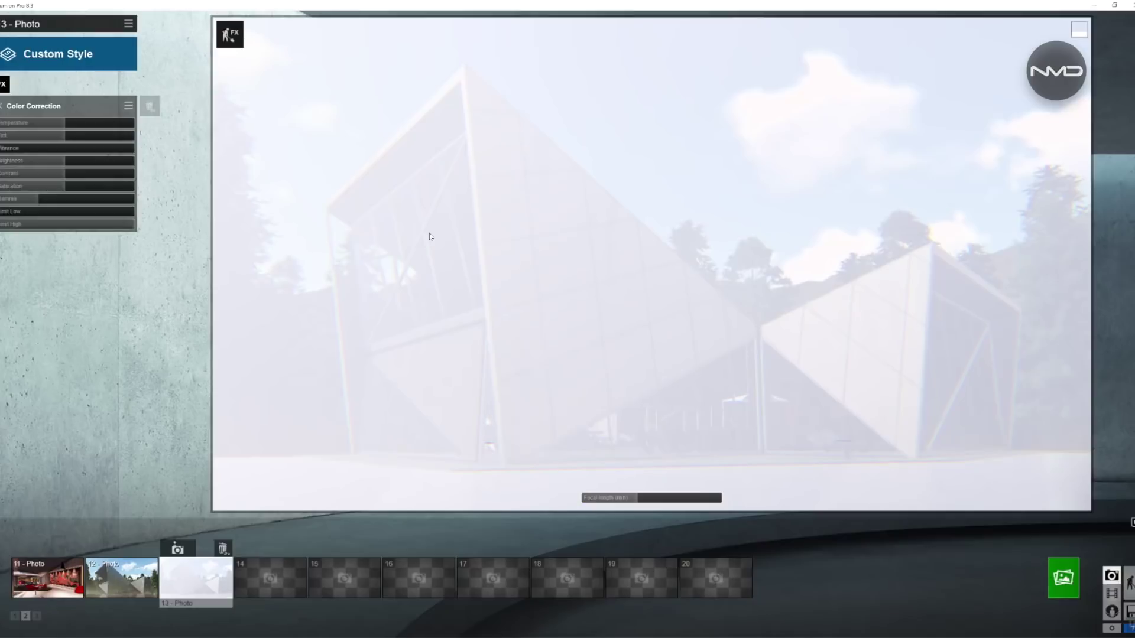
Add the Sharpen effect and show the full list of applied effects
{"action": "left_click", "coordinate": [4, 84]}
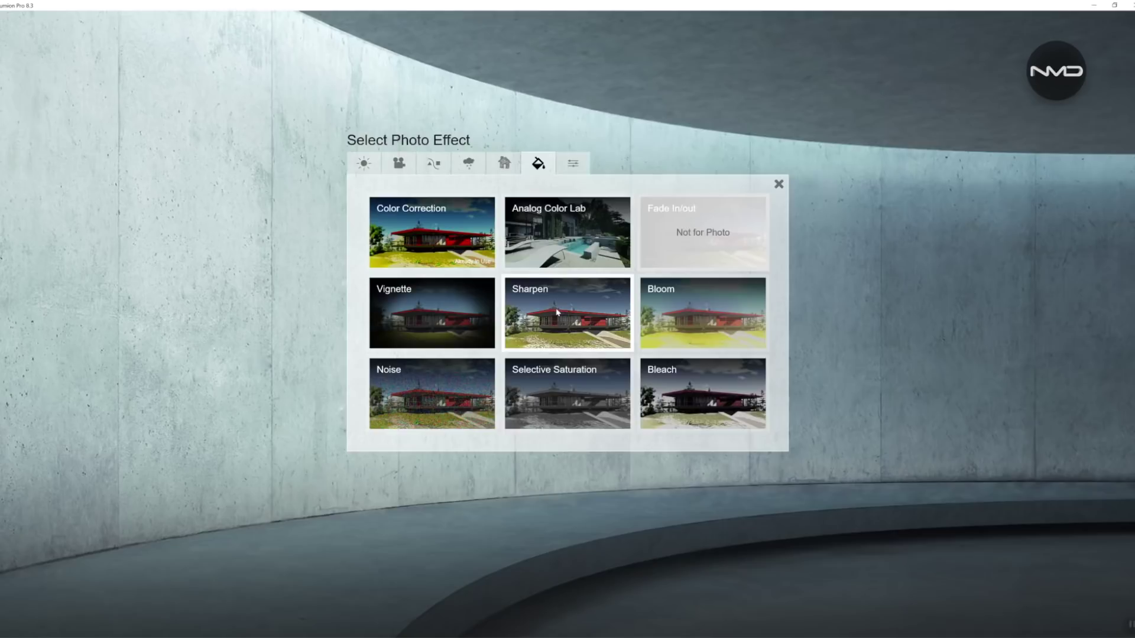
{"action": "left_click", "coordinate": [556, 312]}
{"action": "left_click", "coordinate": [4, 85]}
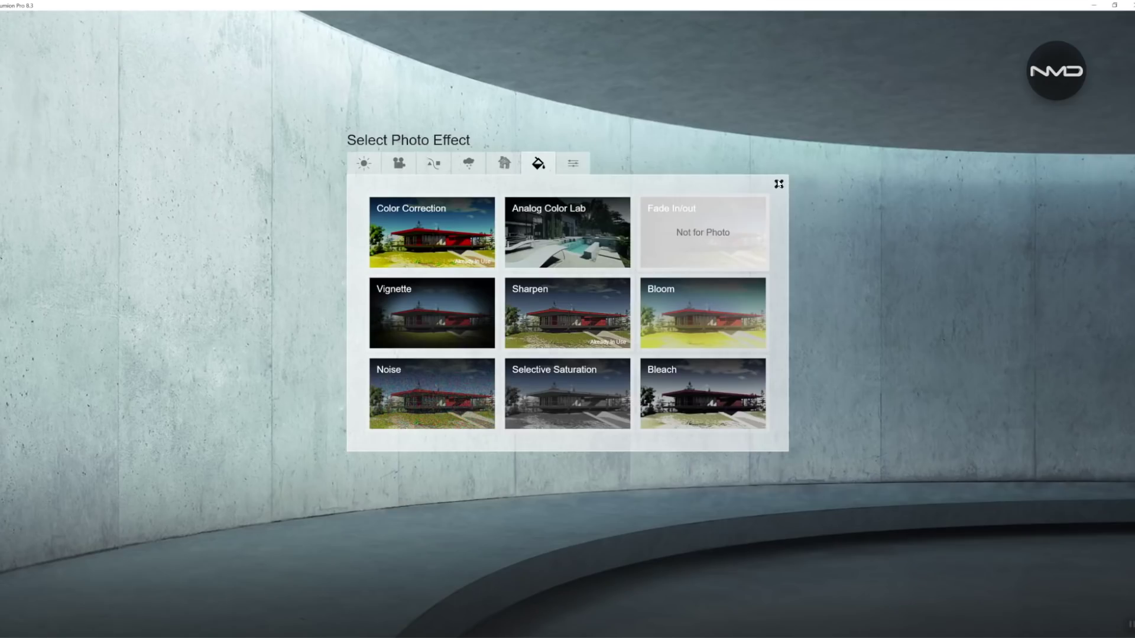
{"action": "left_click", "coordinate": [260, 208]}
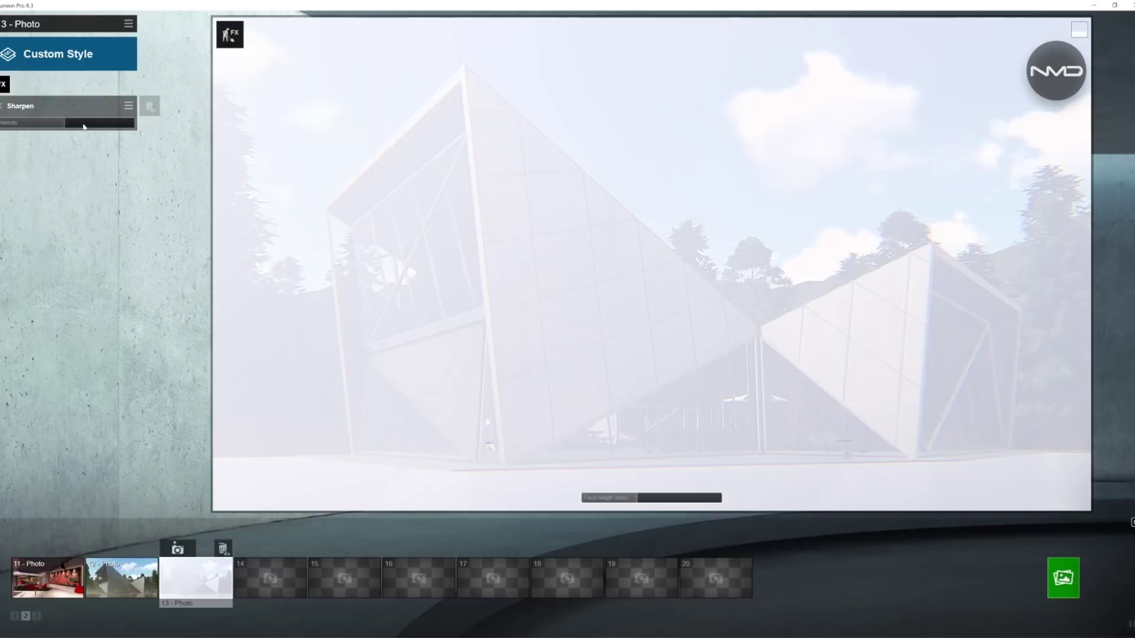
{"action": "left_click", "coordinate": [3, 107]}
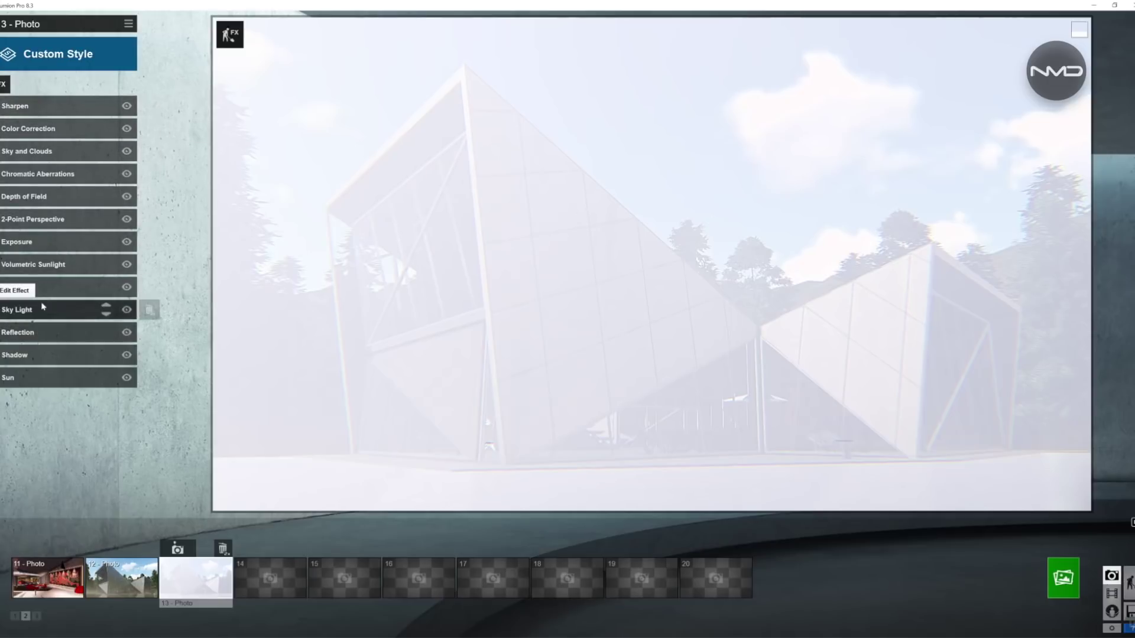
Turn the Volumetric Sunlight brightness right down to clear the washed-out glare
{"action": "left_click", "coordinate": [58, 266]}
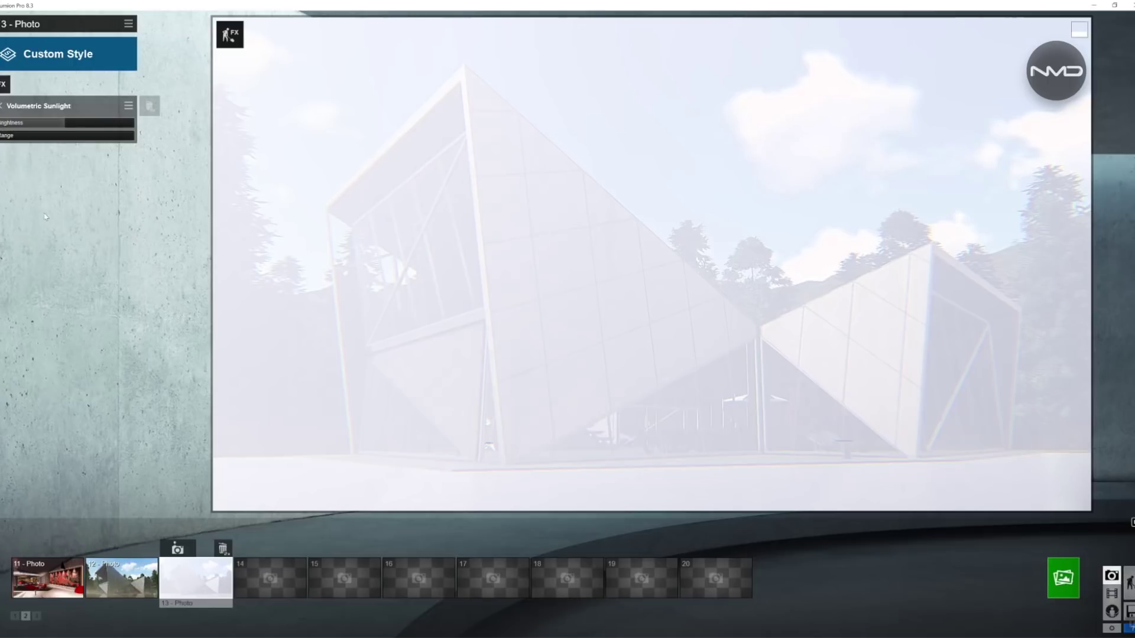
{"action": "left_click_drag", "start_coordinate": [59, 124], "coordinate": [1, 124]}
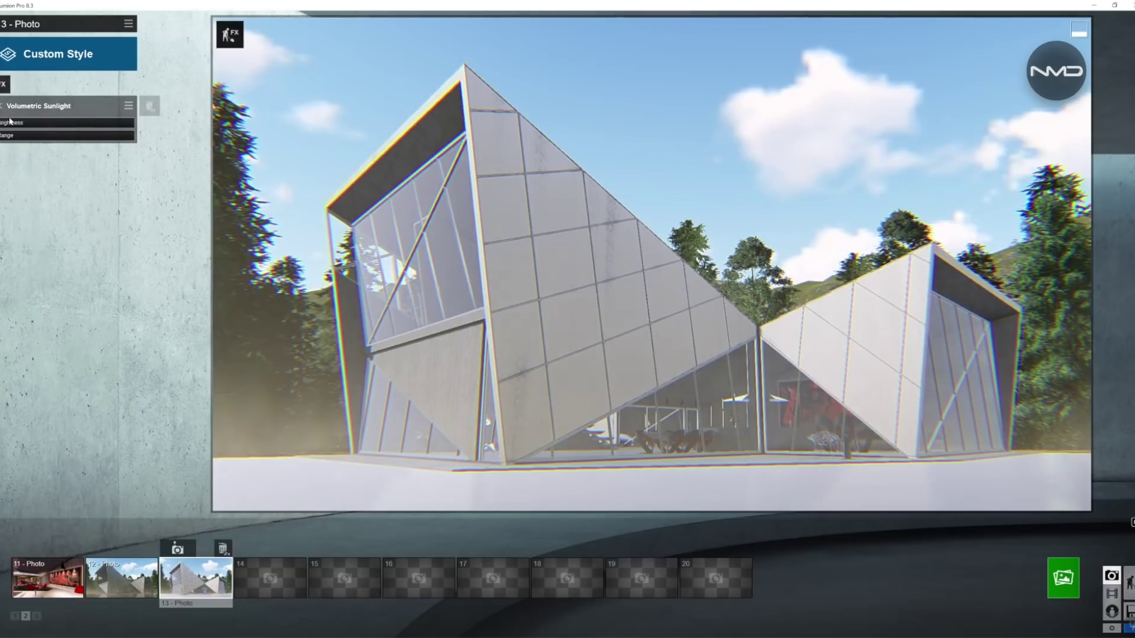
{"action": "left_click", "coordinate": [1, 106]}
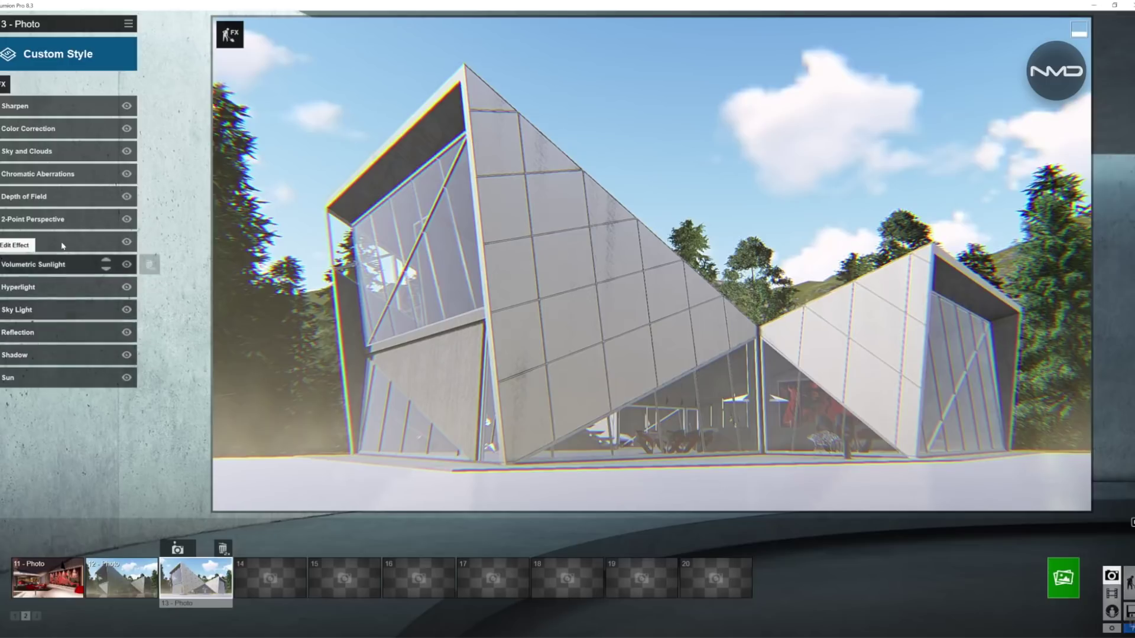
Slide the Chromatic Aberrations dispersion down from 0.2 to reduce the colour fringing
{"action": "left_click", "coordinate": [59, 179]}
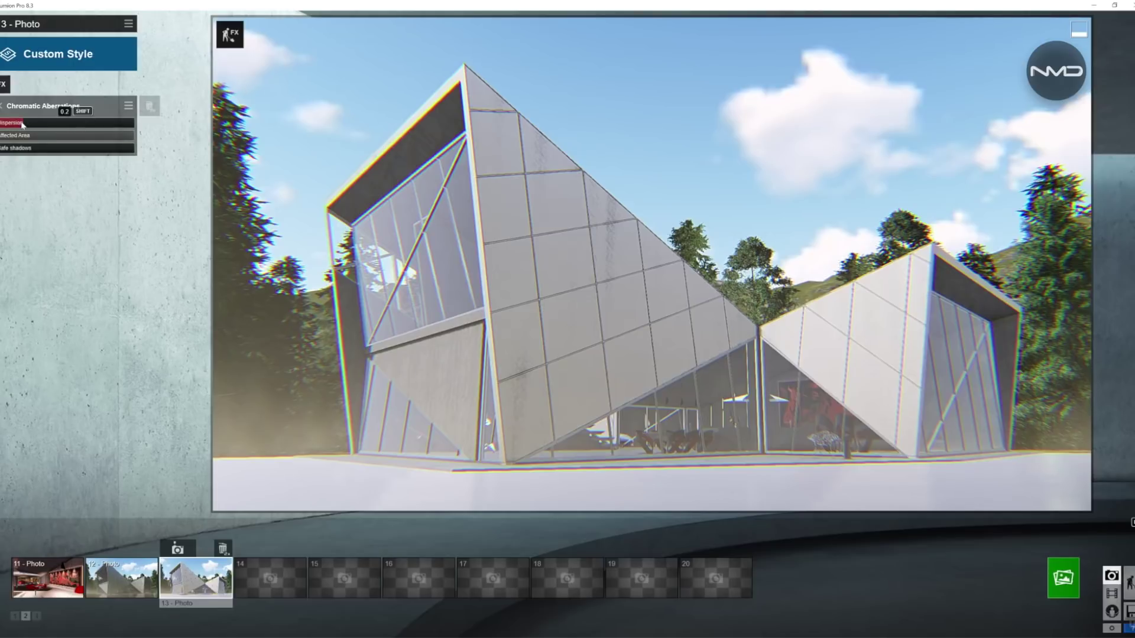
{"action": "left_click_drag", "start_coordinate": [23, 124], "coordinate": [2, 126]}
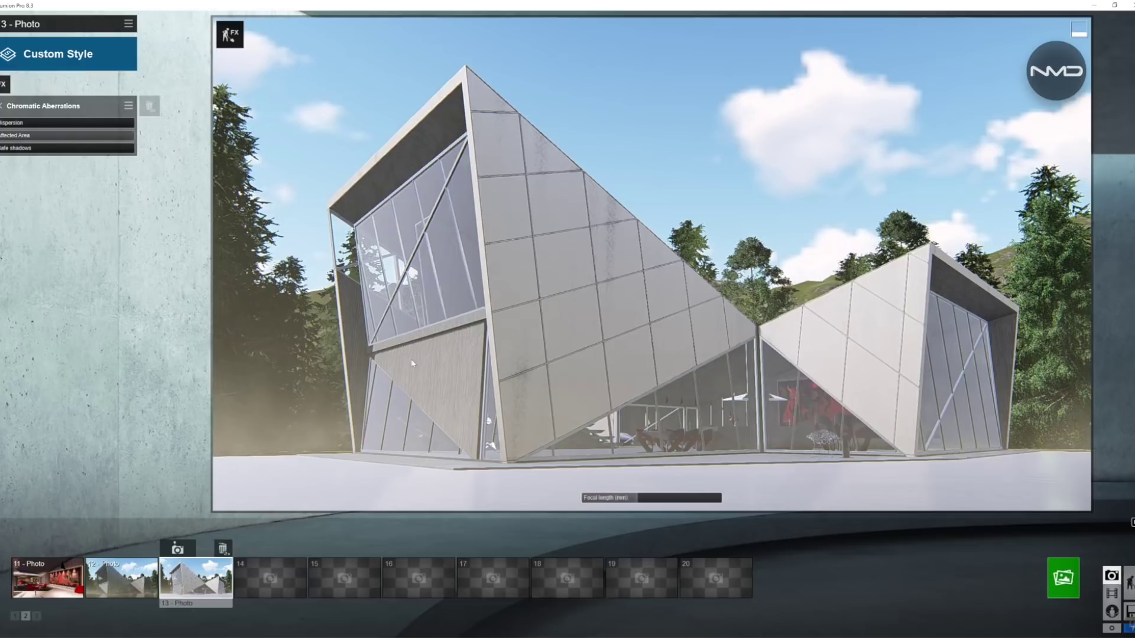
Set the Sun height to about 0.11 and swing its heading for warm sunrise light
{"action": "left_click", "coordinate": [3, 107]}
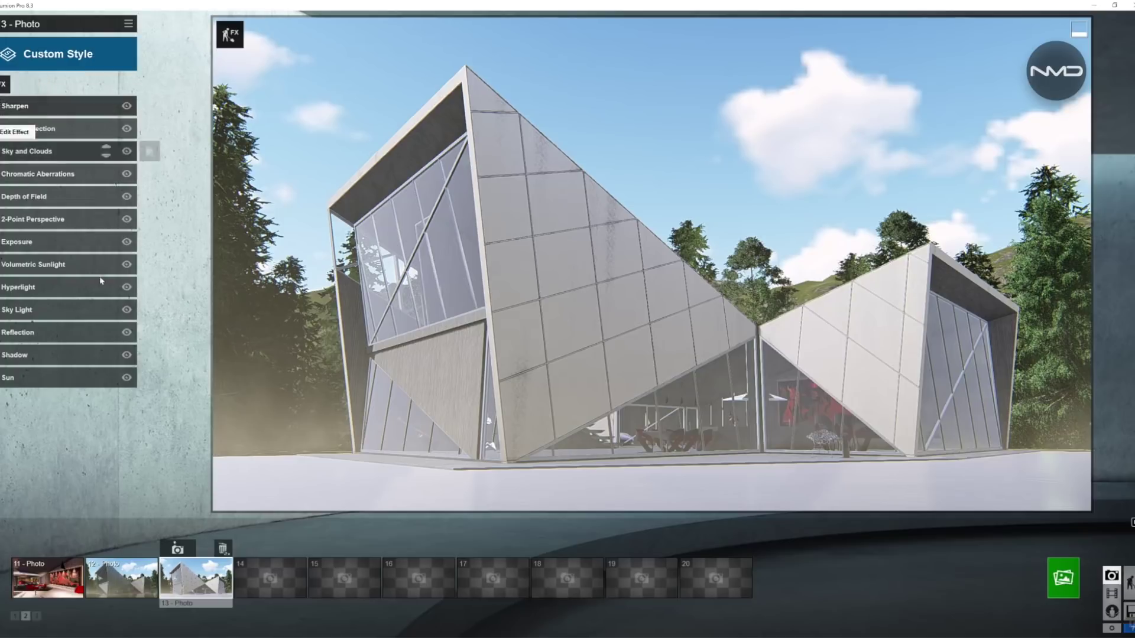
{"action": "left_click", "coordinate": [83, 380]}
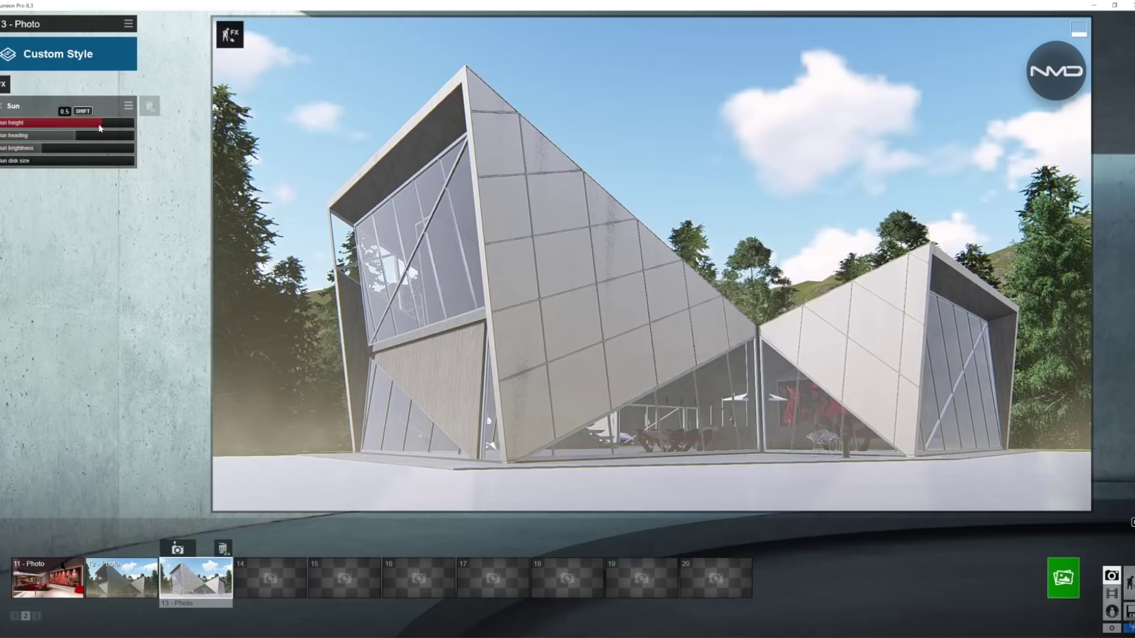
{"action": "left_click_drag", "start_coordinate": [98, 124], "coordinate": [74, 126]}
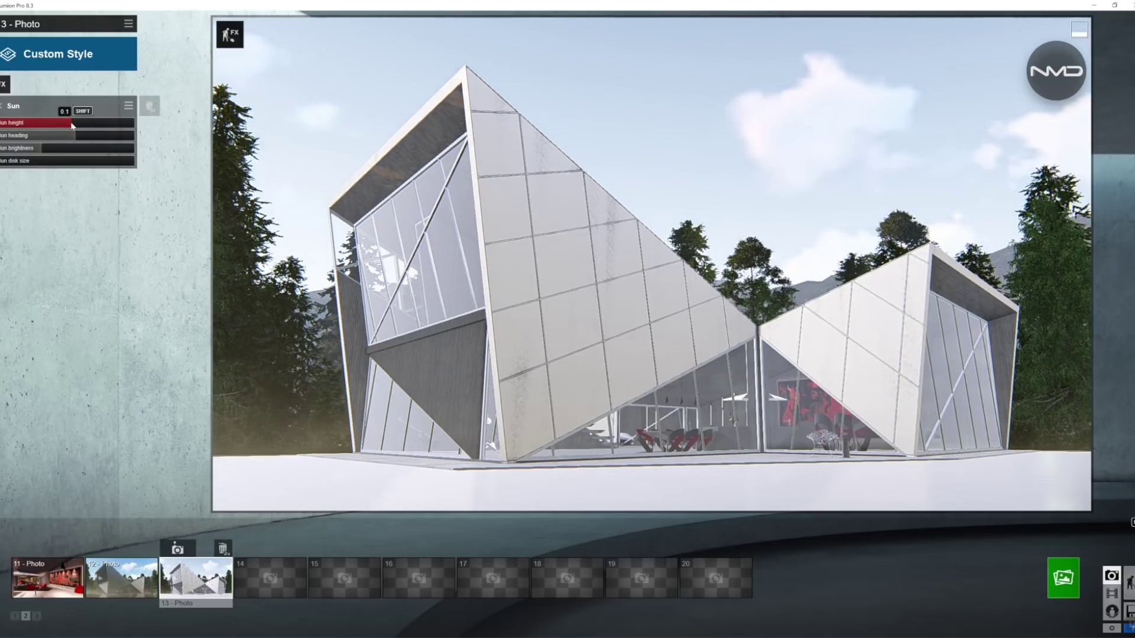
{"action": "left_click_drag", "start_coordinate": [74, 140], "coordinate": [69, 138]}
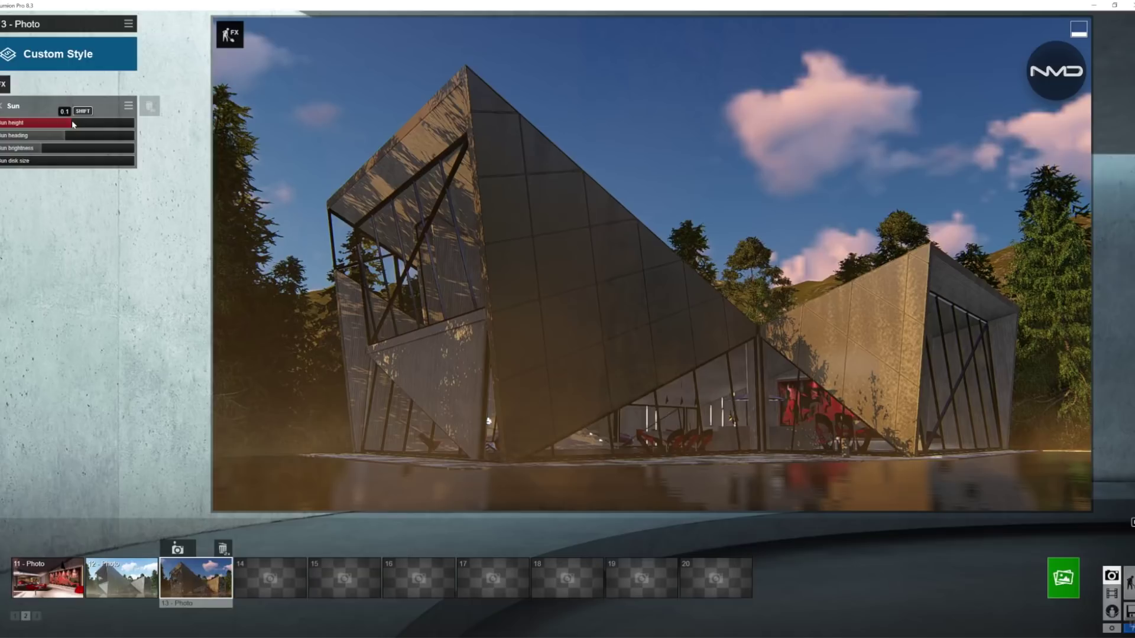
{"action": "left_click", "coordinate": [72, 123]}
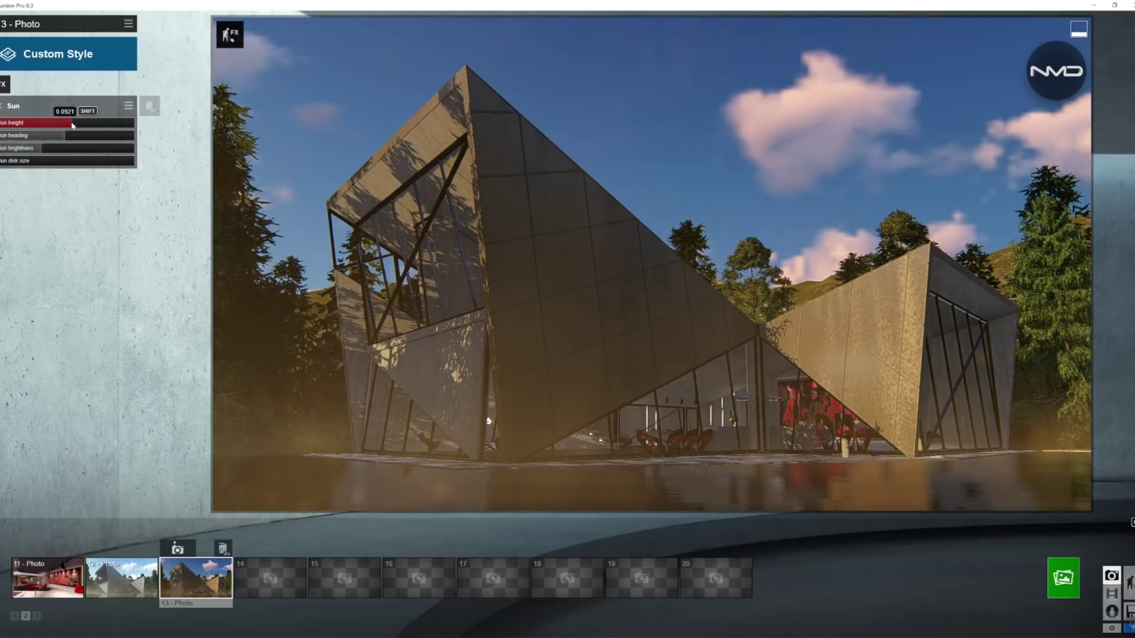
{"action": "left_click", "coordinate": [79, 124]}
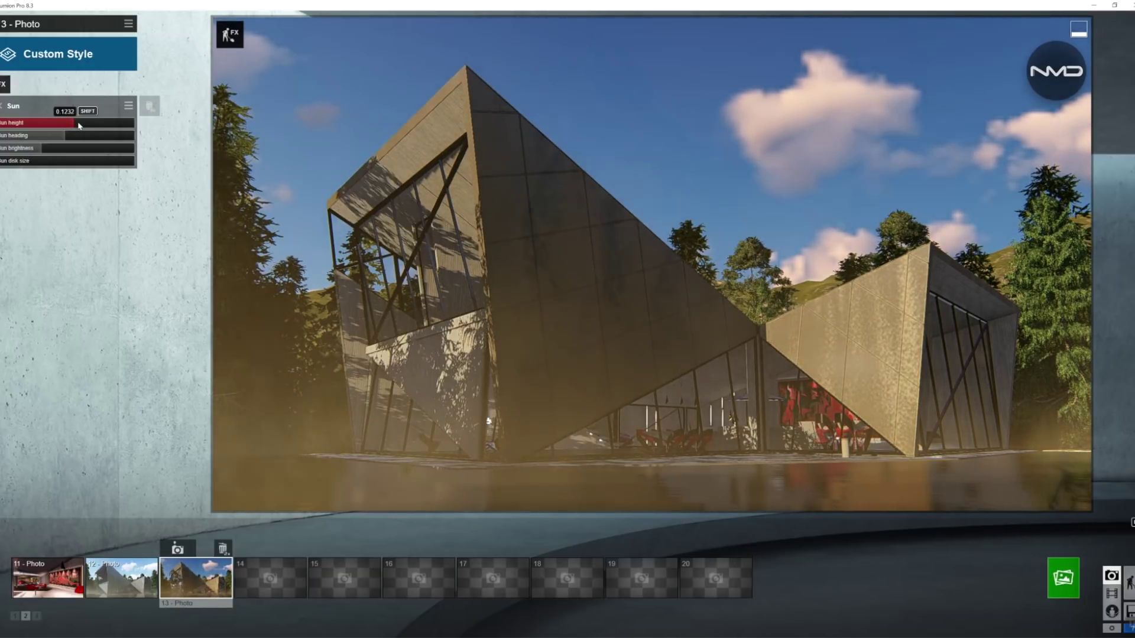
{"action": "left_click", "coordinate": [77, 124]}
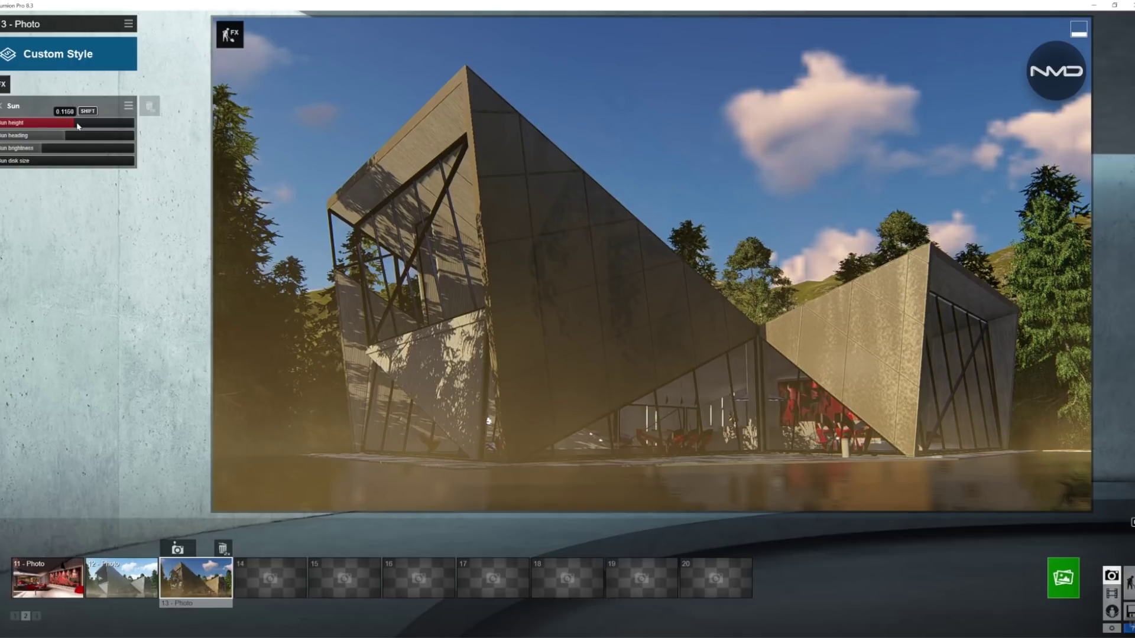
{"action": "left_click_drag", "start_coordinate": [77, 126], "coordinate": [65, 125]}
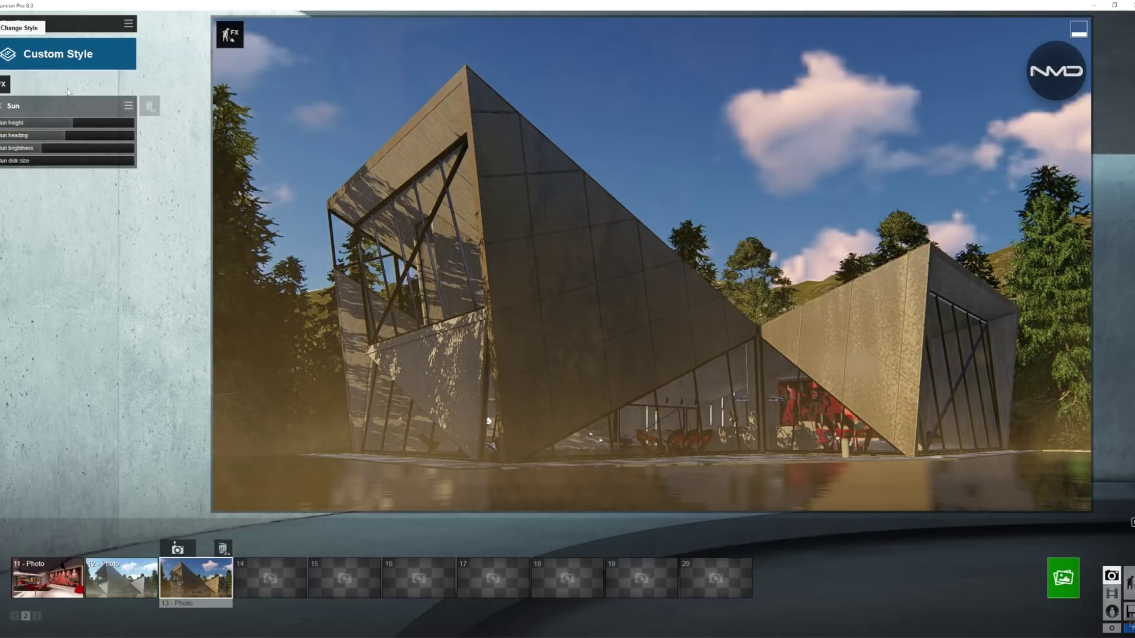
Set Shadow coloring near zero, omnishadow 0.3, enable soft and fine-detail shadows, lower brightness
{"action": "left_click", "coordinate": [4, 84]}
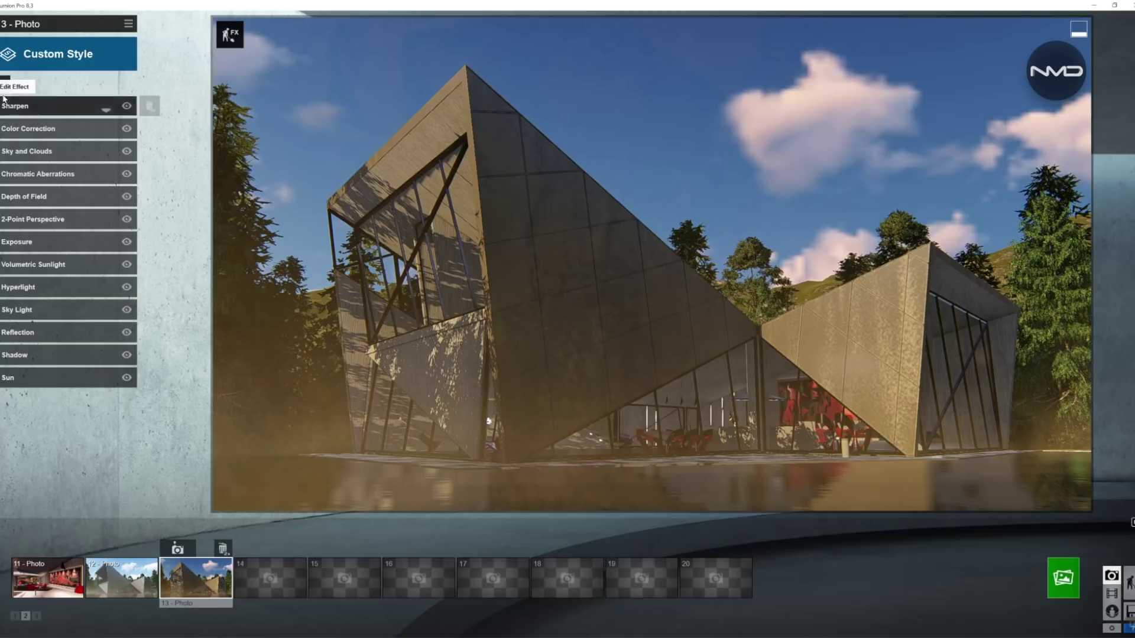
{"action": "left_click", "coordinate": [59, 357]}
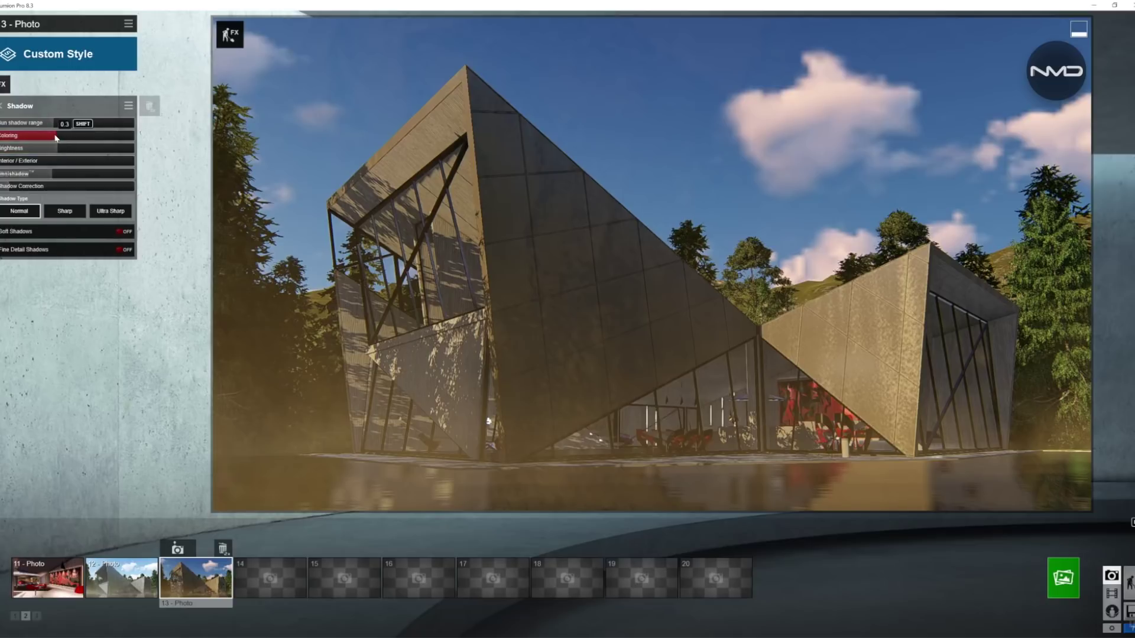
{"action": "left_click_drag", "start_coordinate": [53, 138], "coordinate": [1, 137]}
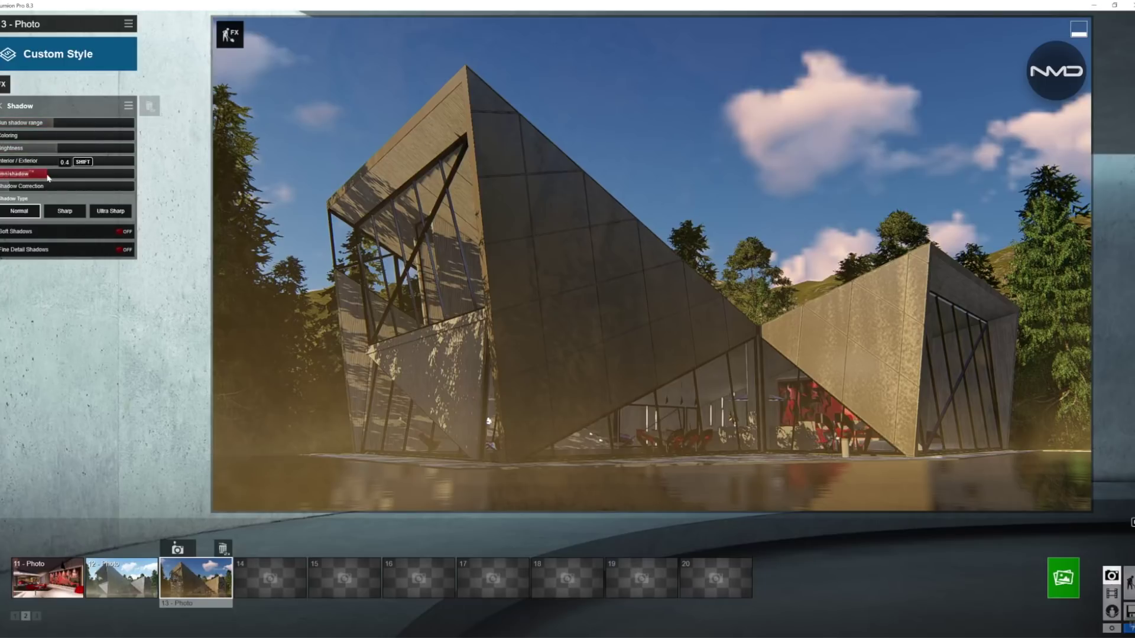
{"action": "left_click_drag", "start_coordinate": [48, 175], "coordinate": [53, 175]}
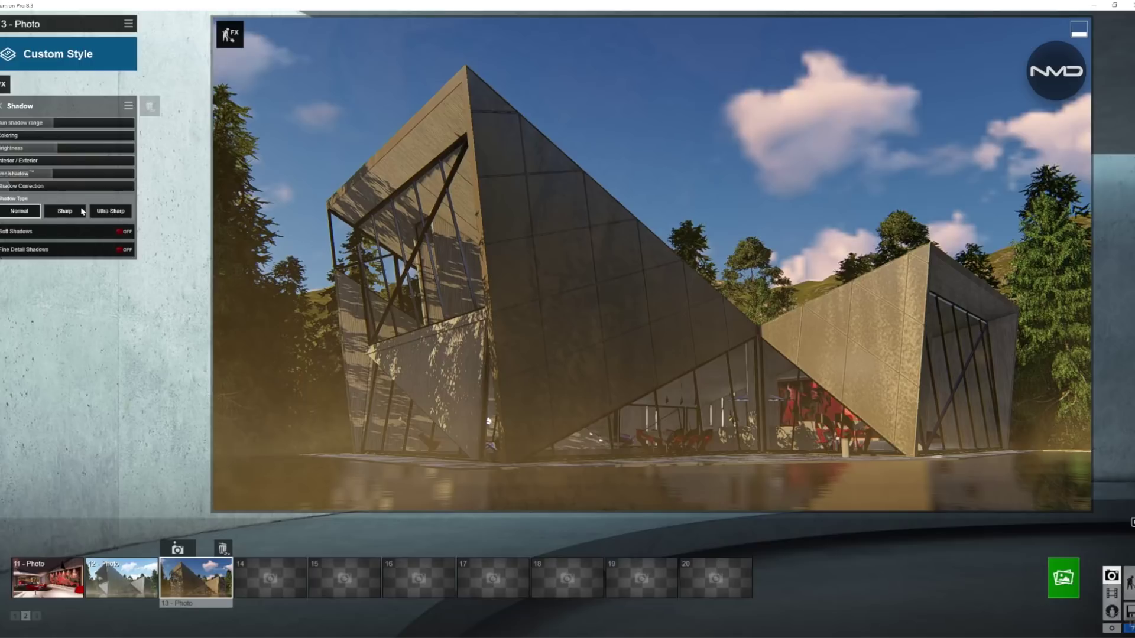
{"action": "left_click", "coordinate": [120, 233]}
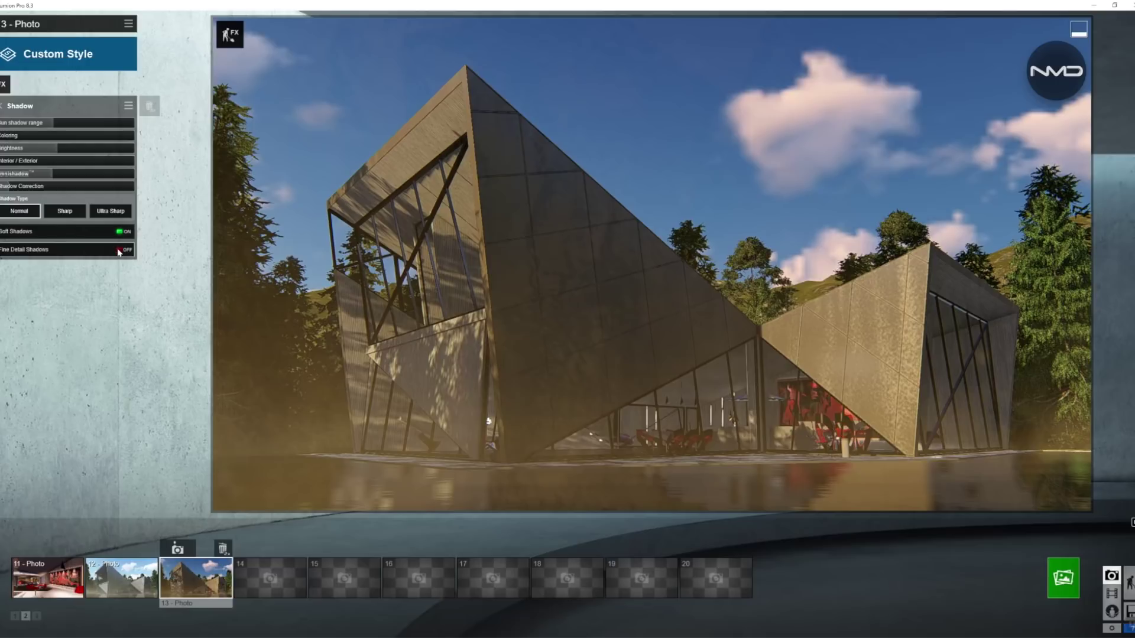
{"action": "left_click", "coordinate": [120, 251]}
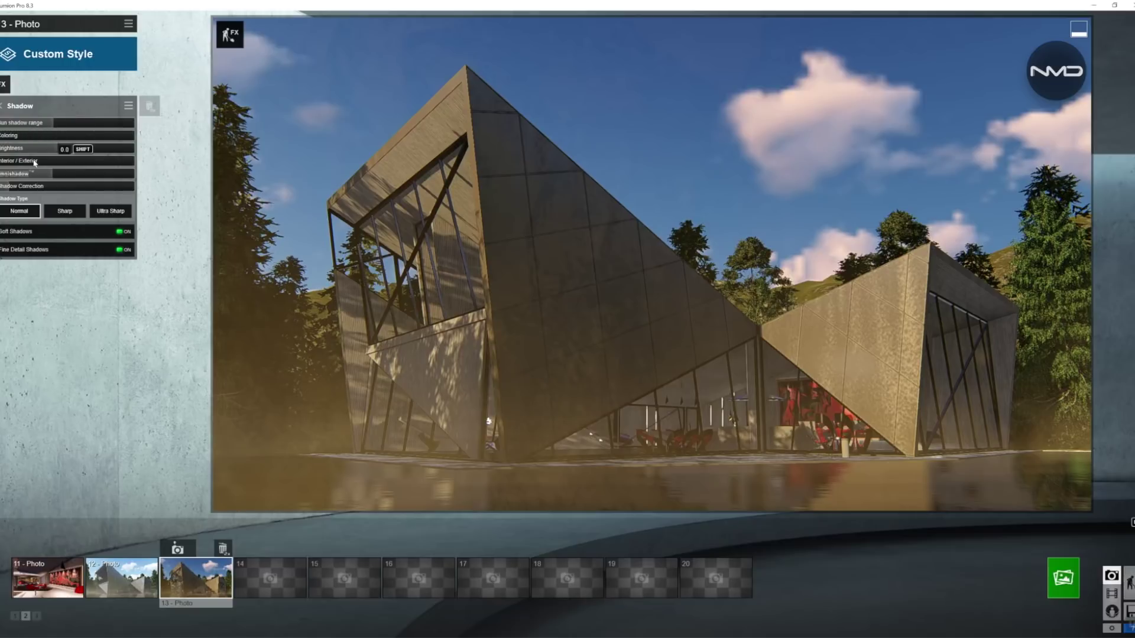
{"action": "left_click_drag", "start_coordinate": [60, 144], "coordinate": [25, 149]}
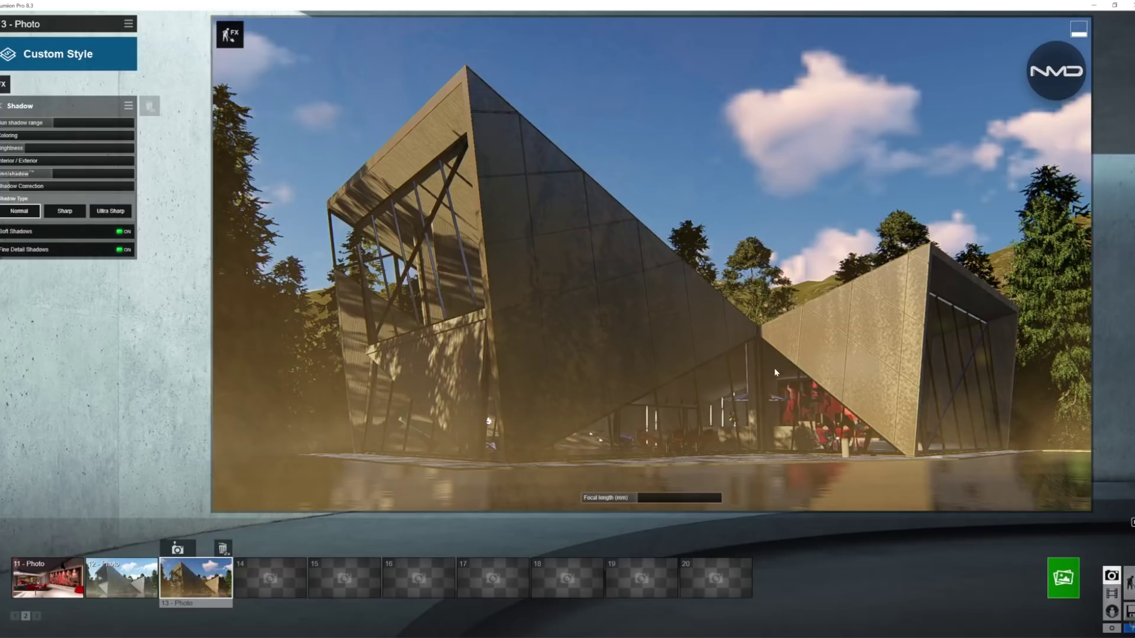
{"action": "left_click", "coordinate": [2, 106]}
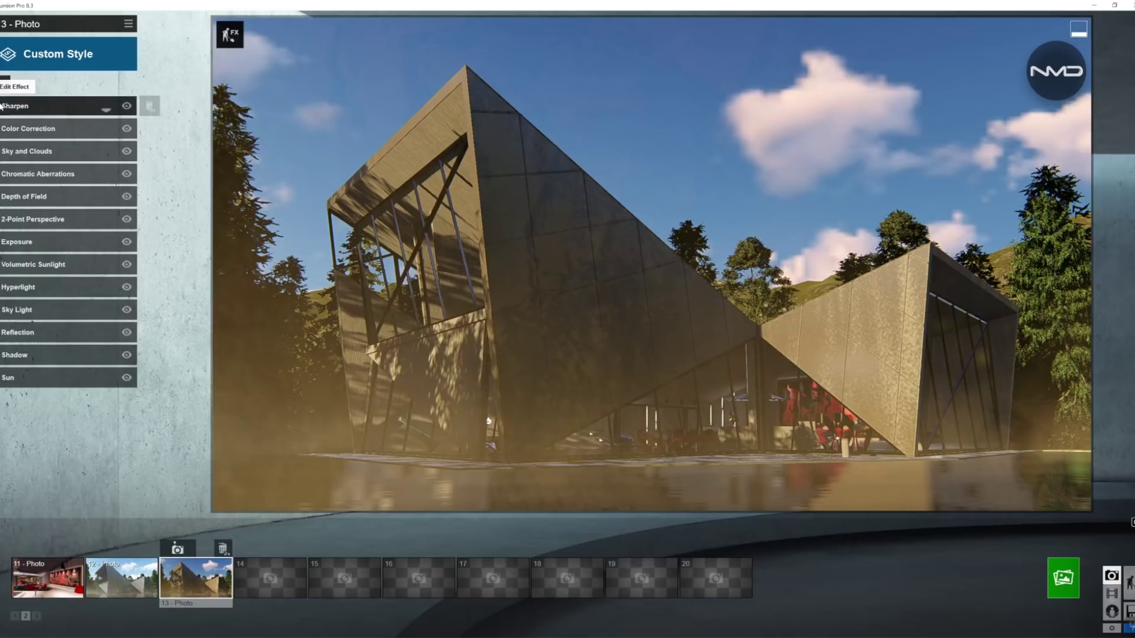
Add the water surface as a reflection plane in the Reflection effect
{"action": "left_click", "coordinate": [64, 330]}
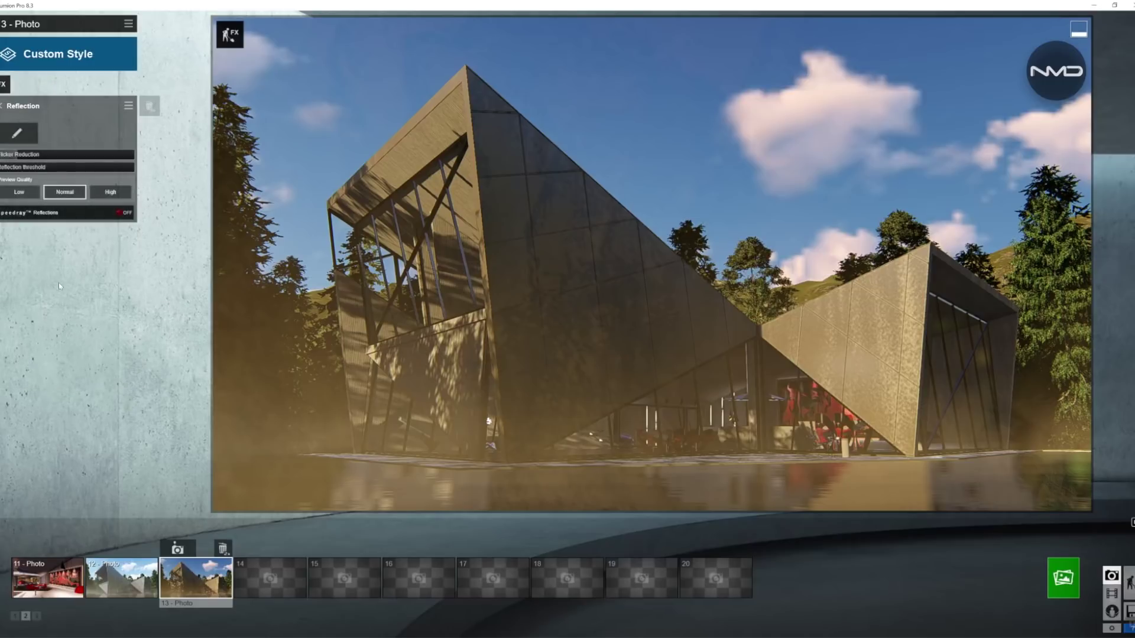
{"action": "left_click", "coordinate": [17, 133]}
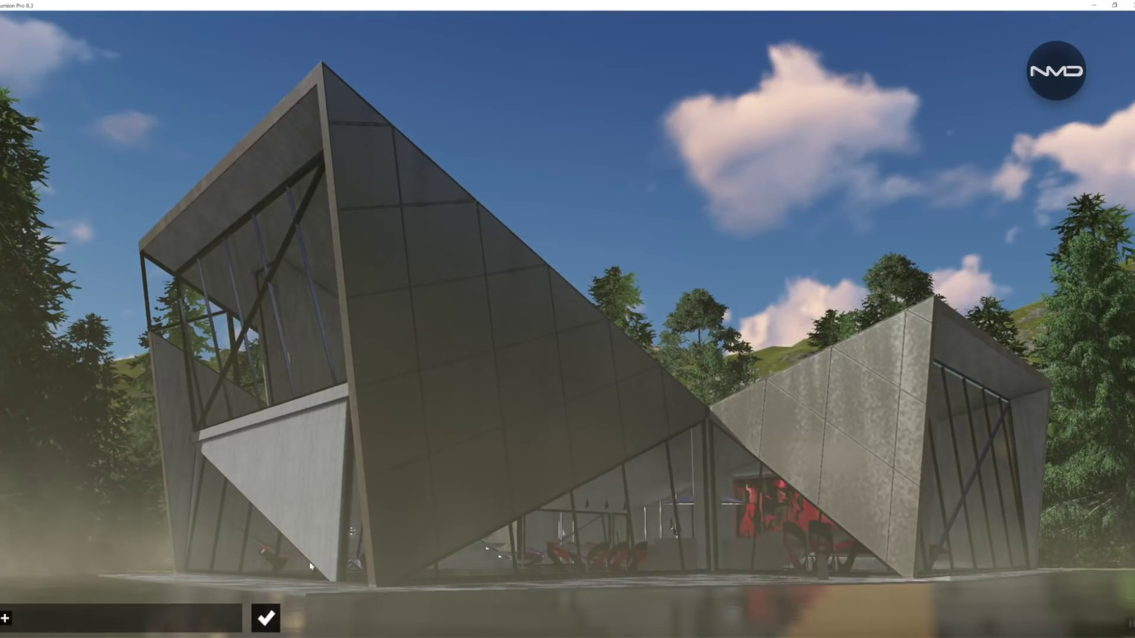
{"action": "left_click", "coordinate": [16, 619]}
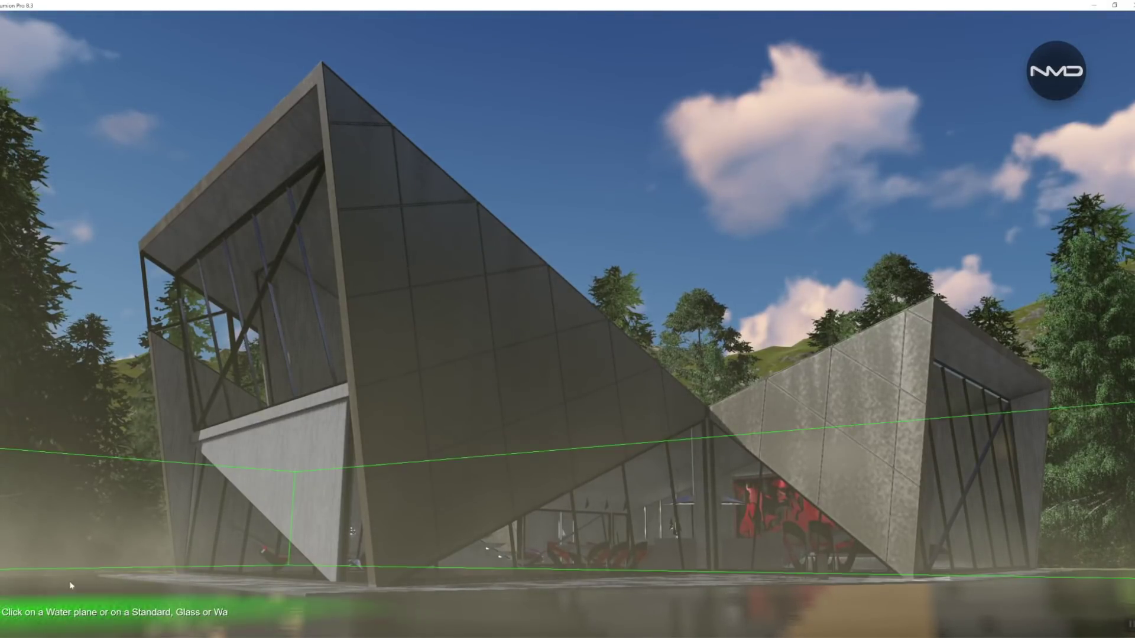
{"action": "left_click", "coordinate": [140, 591]}
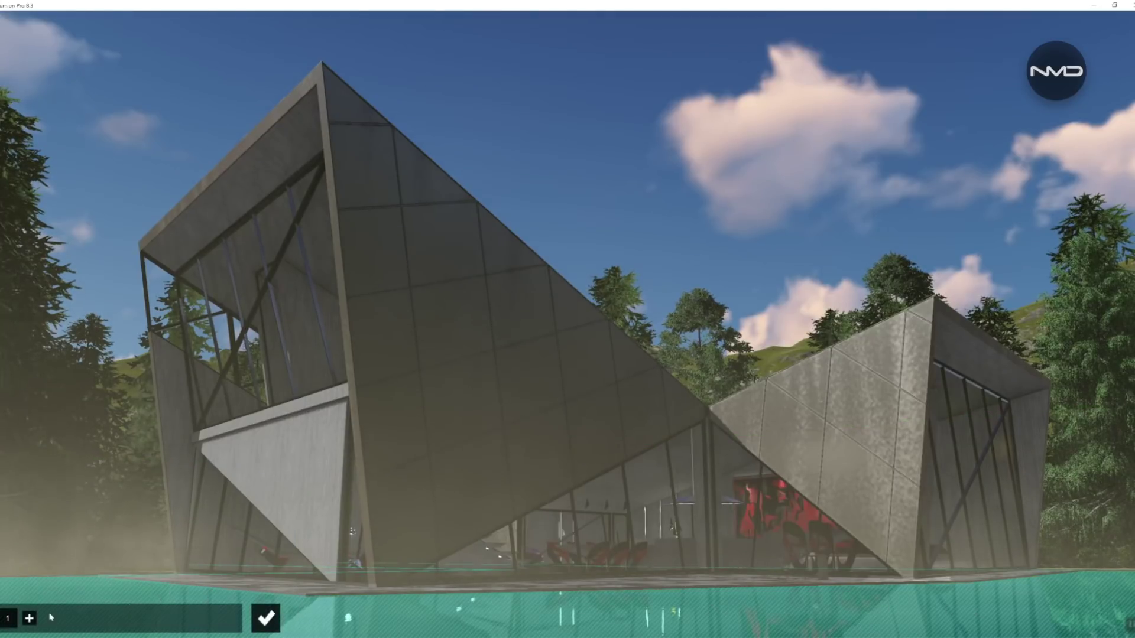
Make the five glass facades reflection planes and turn on Speedray reflections
{"action": "left_click", "coordinate": [29, 619]}
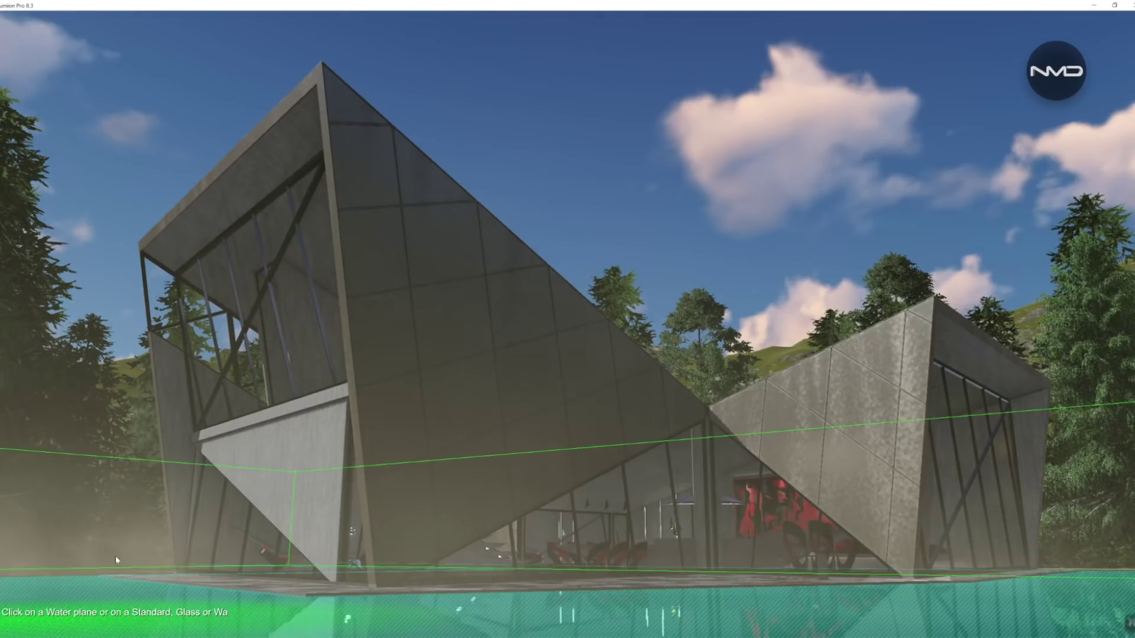
{"action": "left_click", "coordinate": [229, 528]}
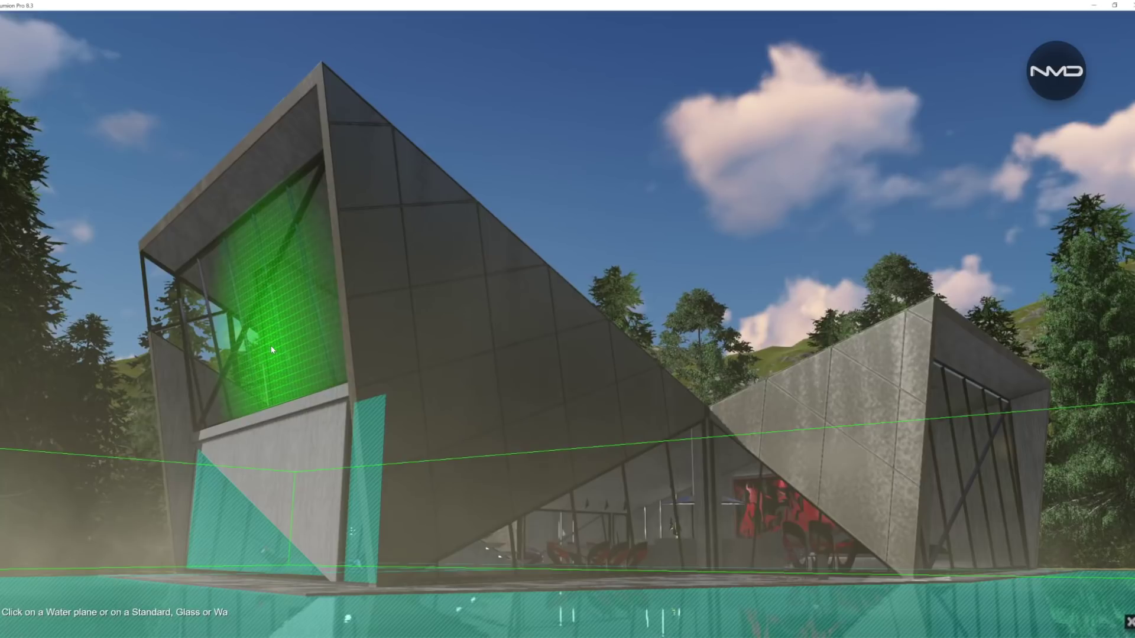
{"action": "left_click", "coordinate": [272, 350]}
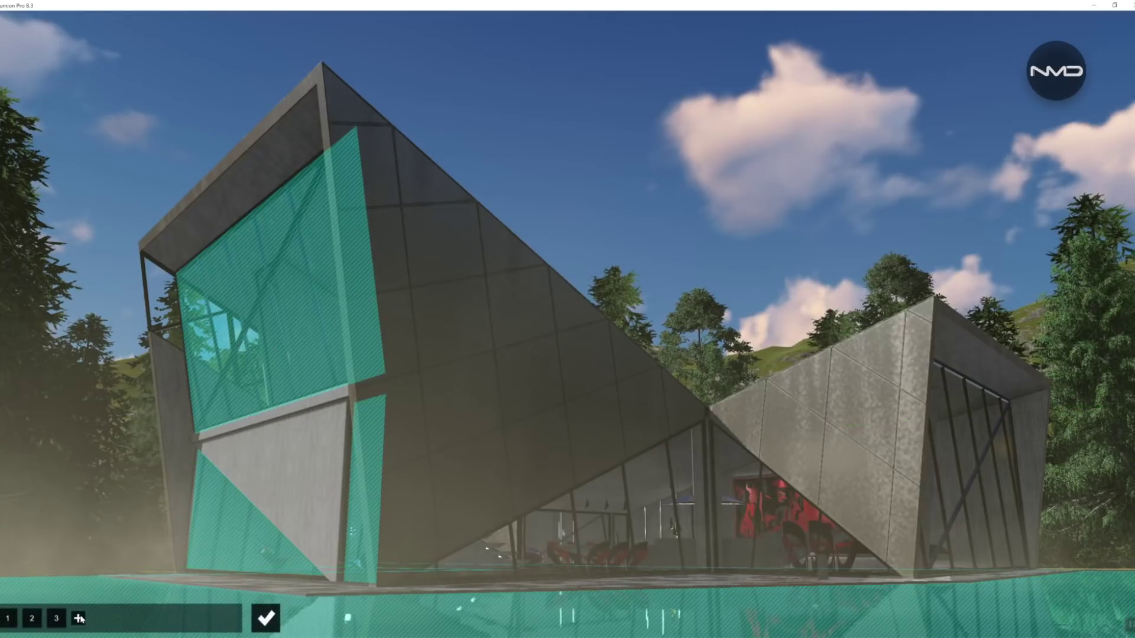
{"action": "left_click", "coordinate": [78, 618]}
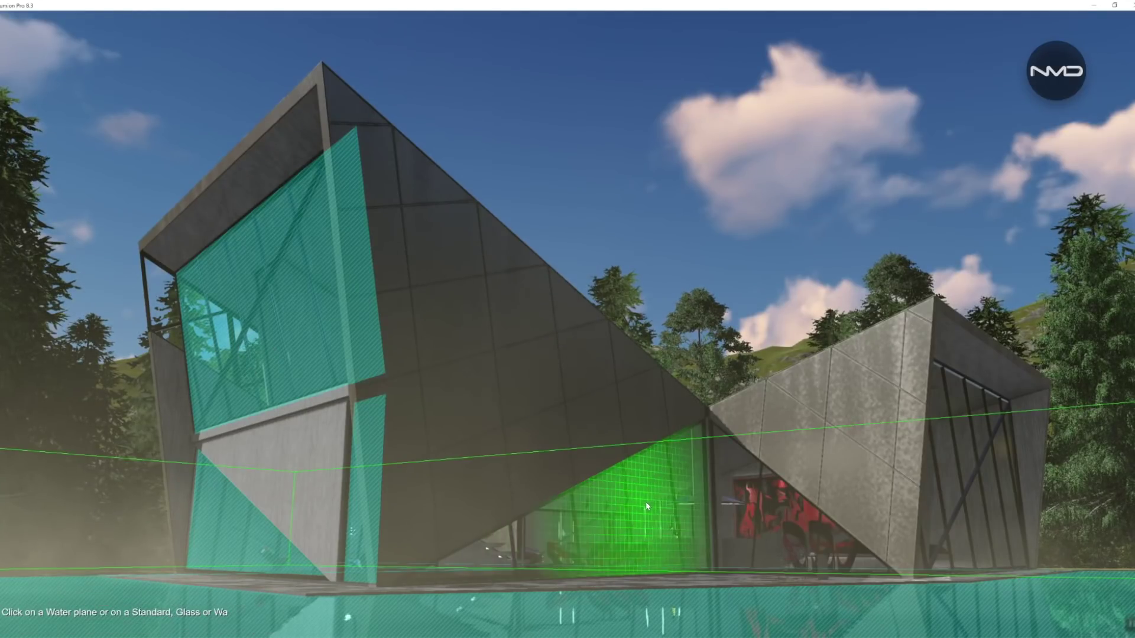
{"action": "left_click", "coordinate": [646, 504]}
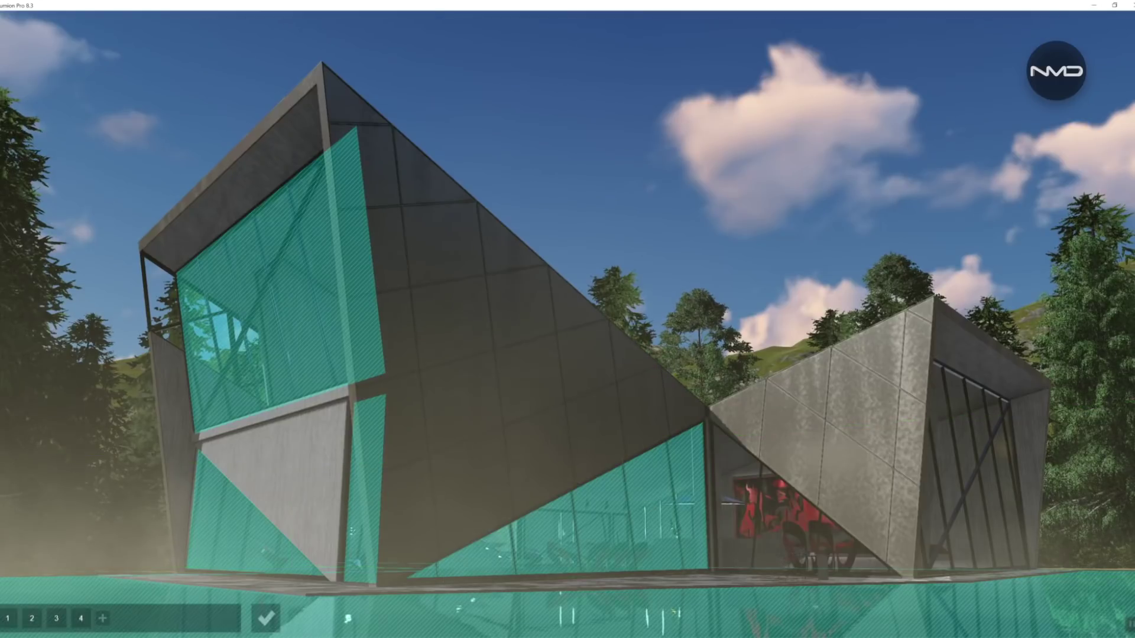
{"action": "left_click", "coordinate": [103, 619]}
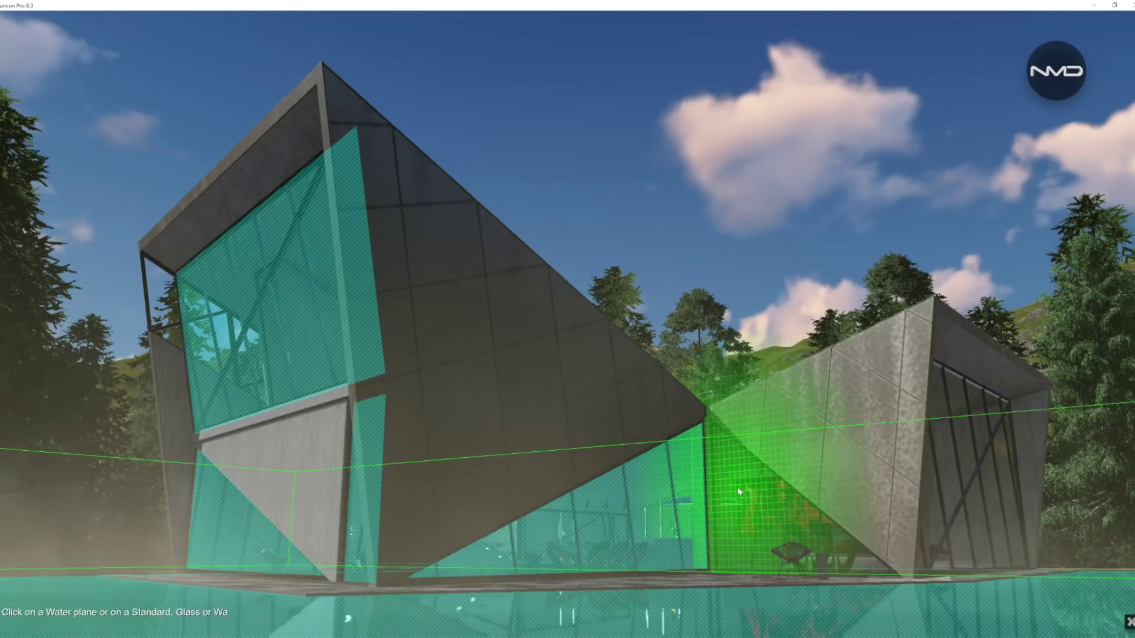
{"action": "left_click", "coordinate": [738, 492]}
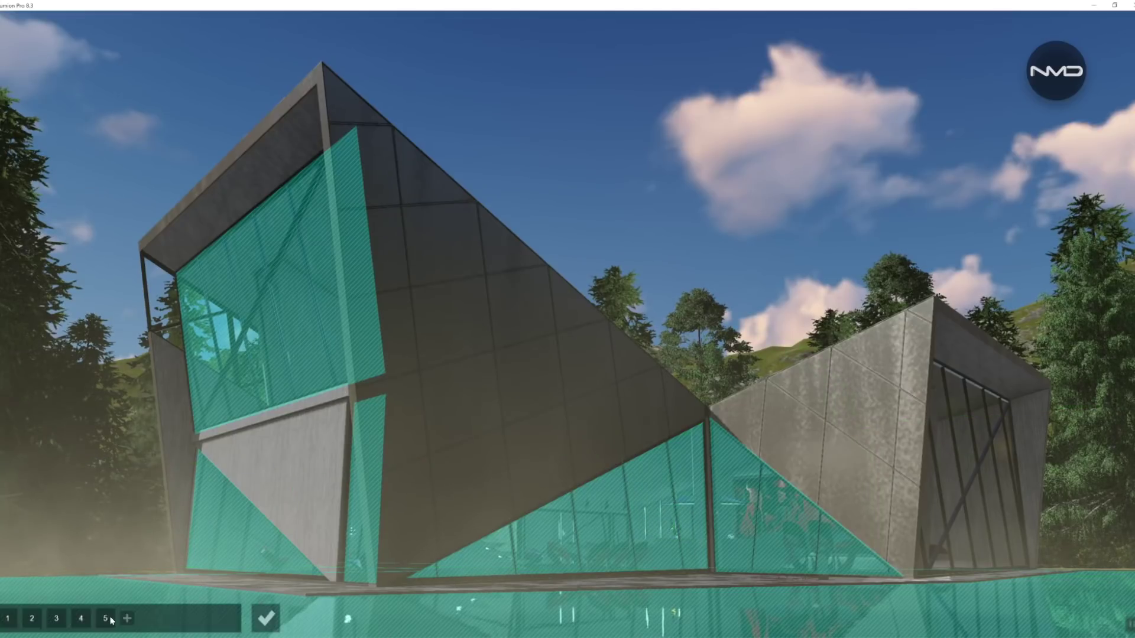
{"action": "left_click", "coordinate": [127, 618]}
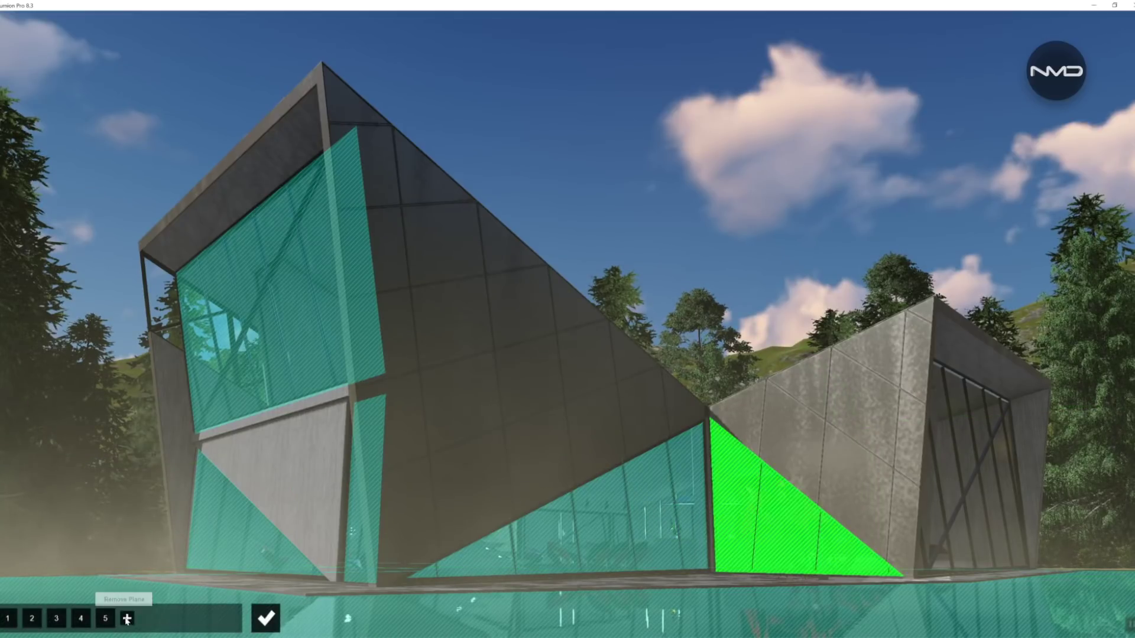
{"action": "left_click", "coordinate": [964, 462]}
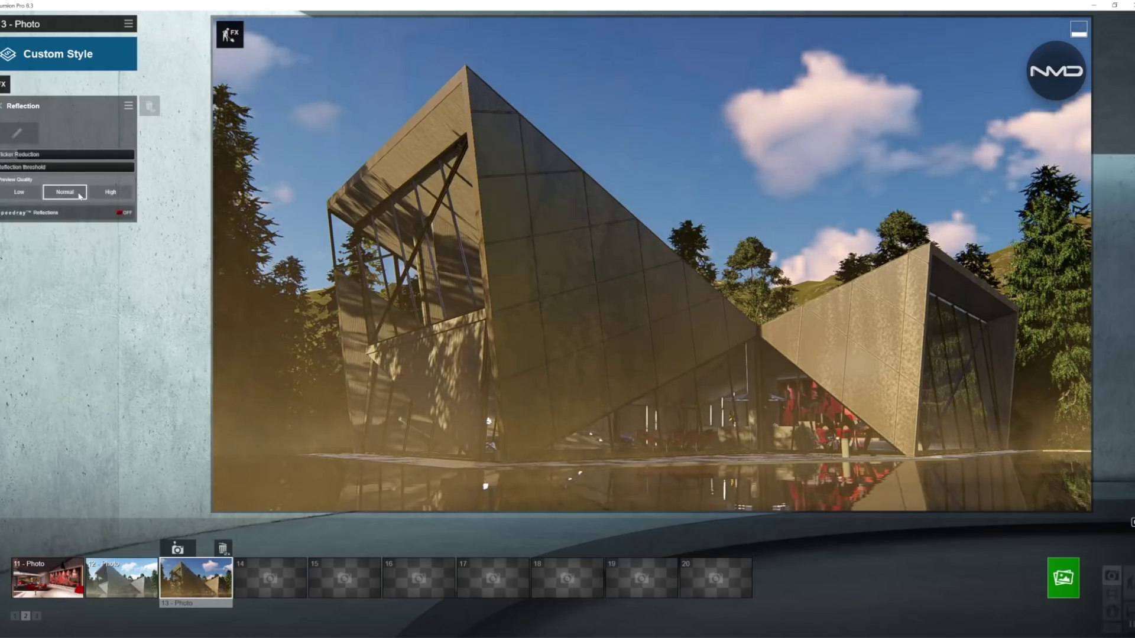
{"action": "left_click", "coordinate": [127, 214]}
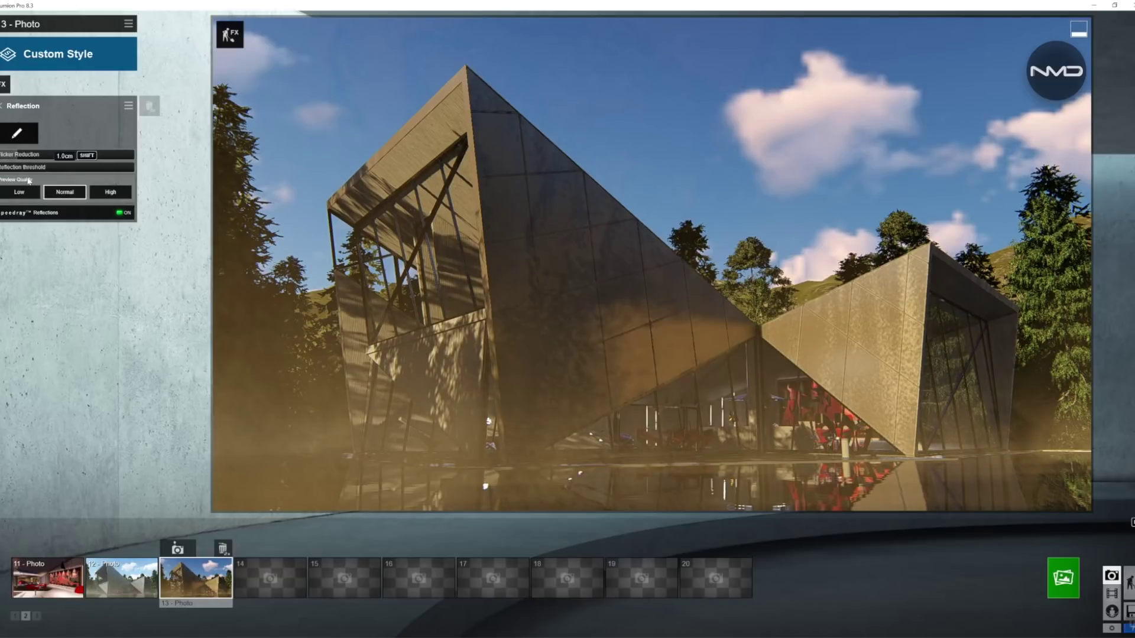
{"action": "left_click", "coordinate": [3, 106]}
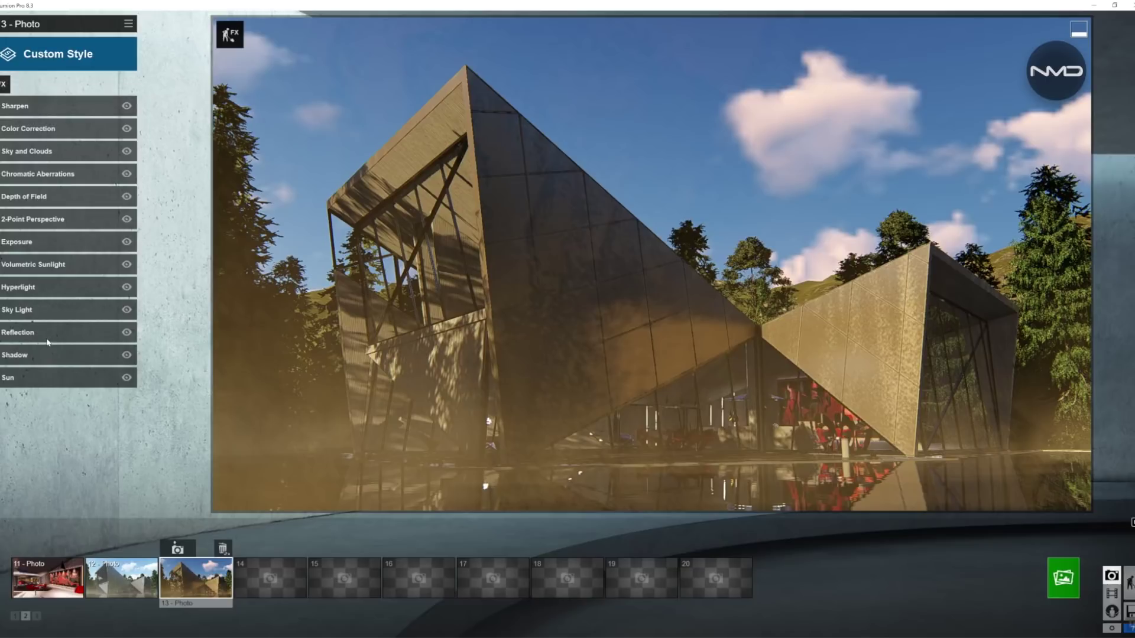
Enable Sky Light reflections at High quality with saturation 1.2 and brightness 0.7
{"action": "left_click", "coordinate": [65, 309]}
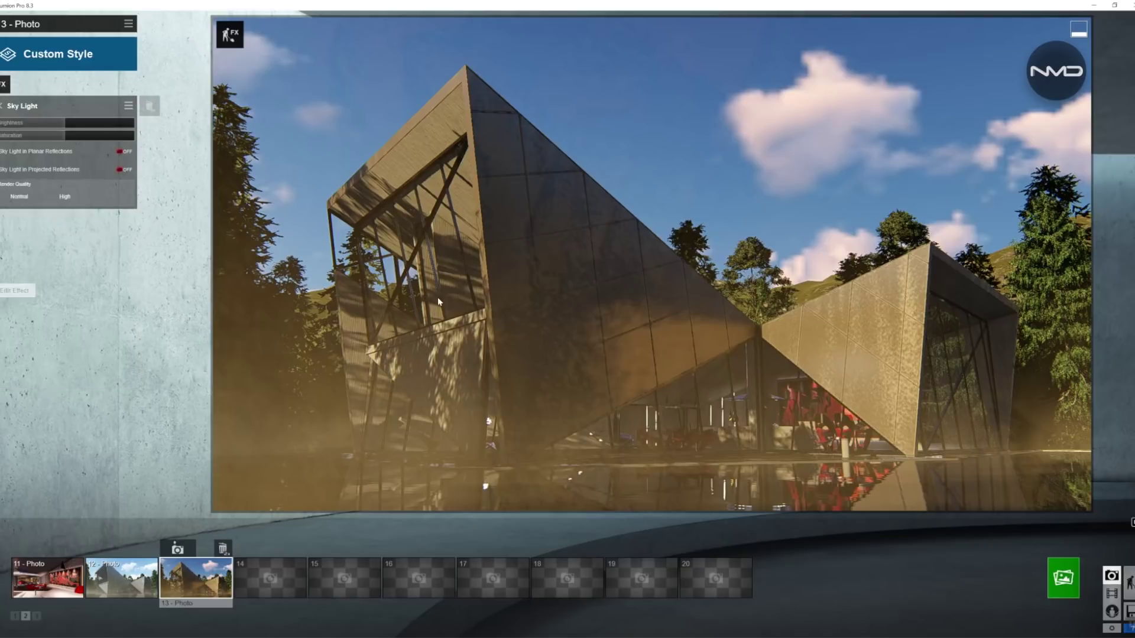
{"action": "left_click", "coordinate": [120, 170]}
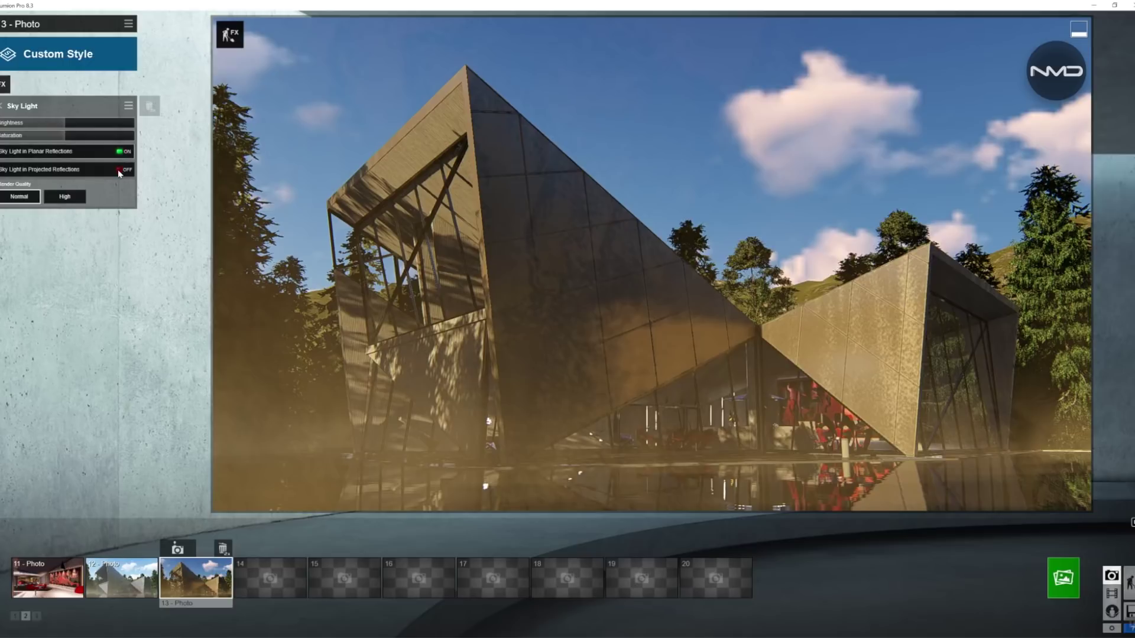
{"action": "left_click", "coordinate": [83, 197]}
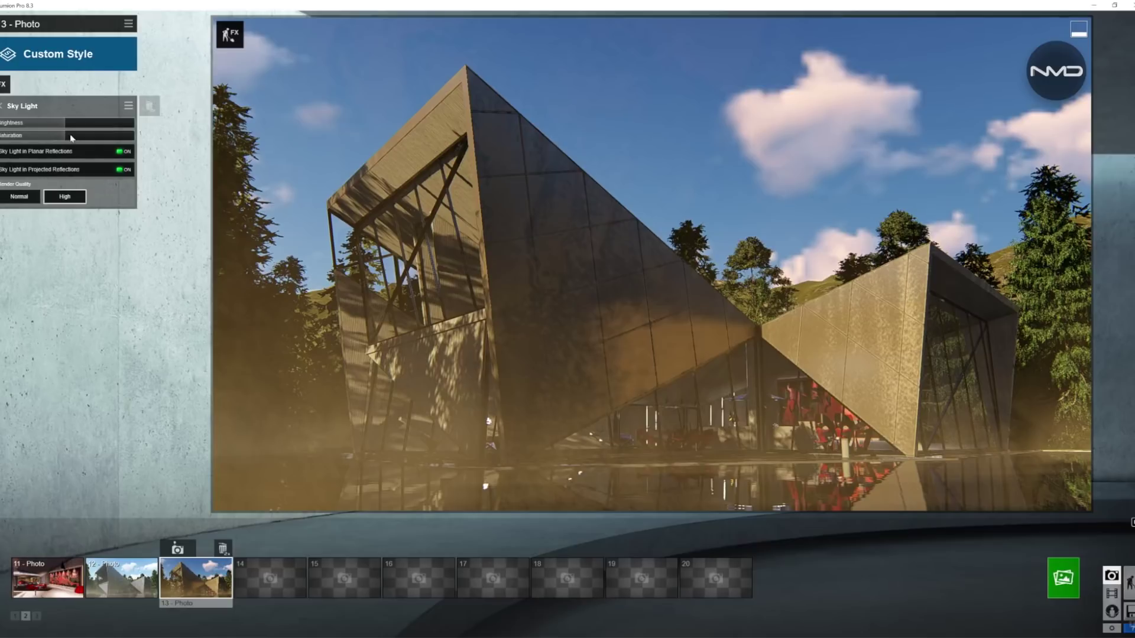
{"action": "mouse_move", "coordinate": [71, 137]}
{"action": "left_click_drag", "start_coordinate": [80, 137], "coordinate": [84, 138]}
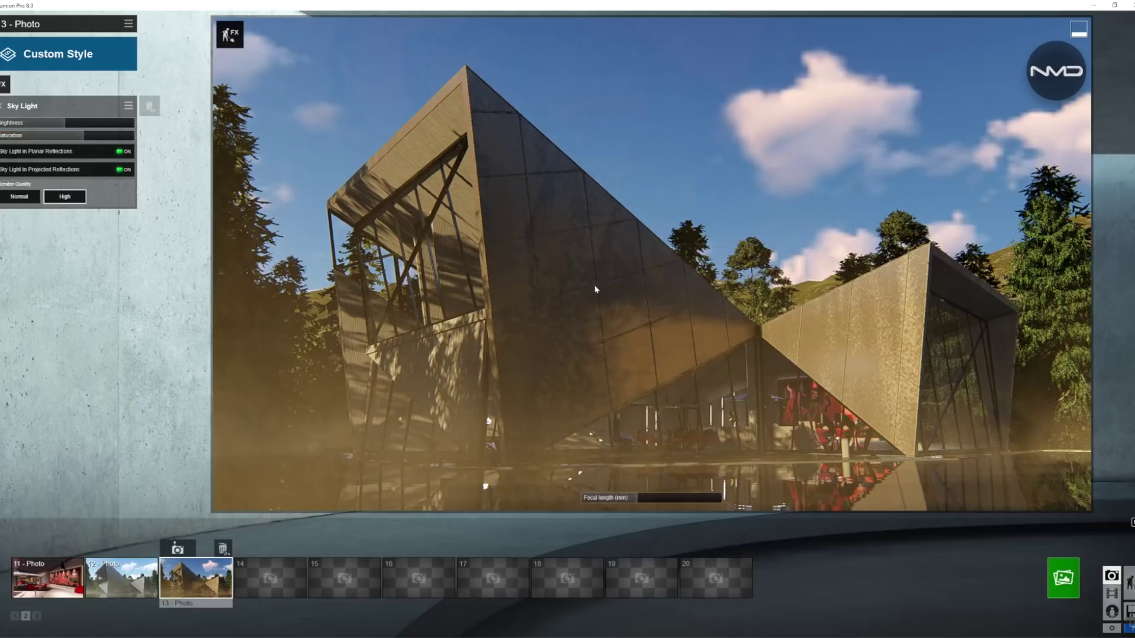
{"action": "mouse_move", "coordinate": [64, 123]}
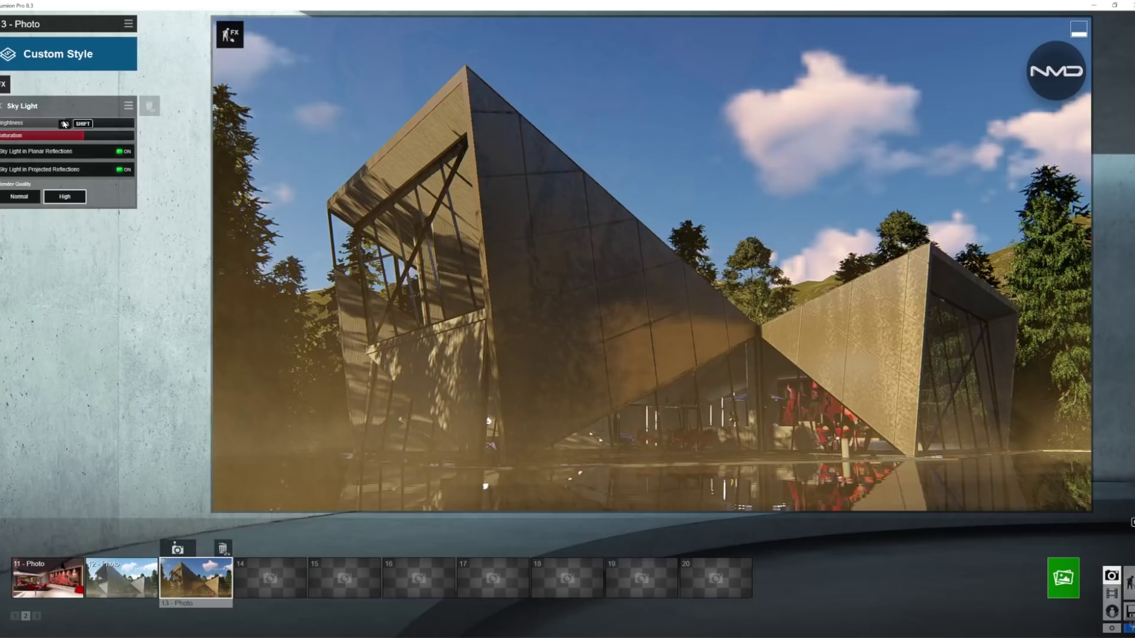
{"action": "left_click_drag", "start_coordinate": [63, 124], "coordinate": [39, 124]}
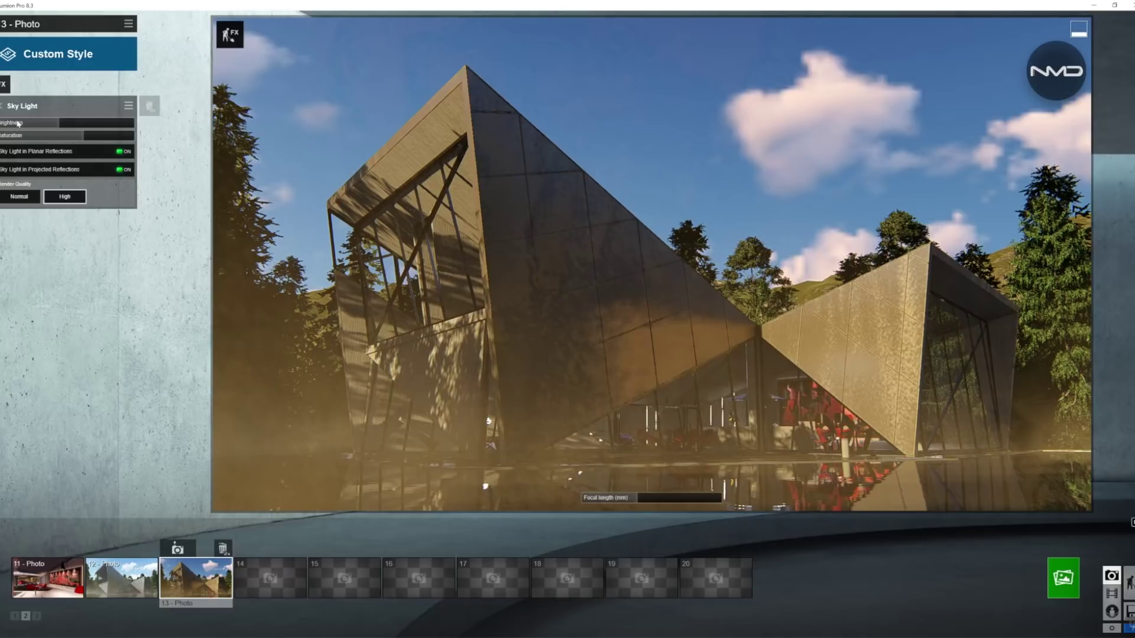
{"action": "left_click", "coordinate": [3, 106]}
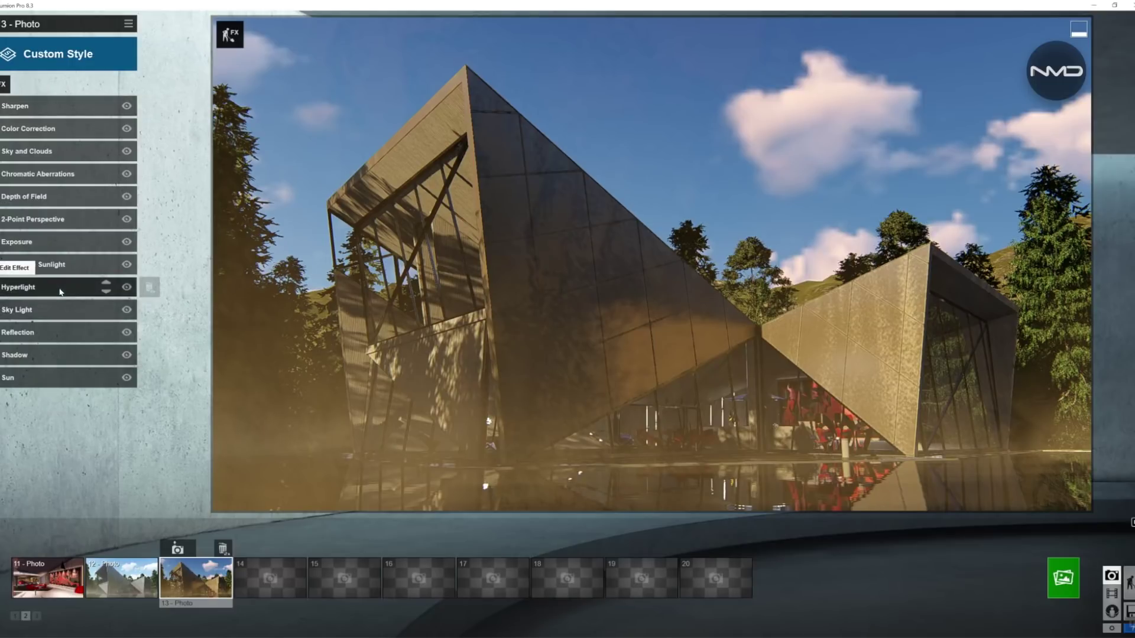
Set the Hyperlight amount to about 27.7 for stronger indirect lighting
{"action": "left_click", "coordinate": [59, 288]}
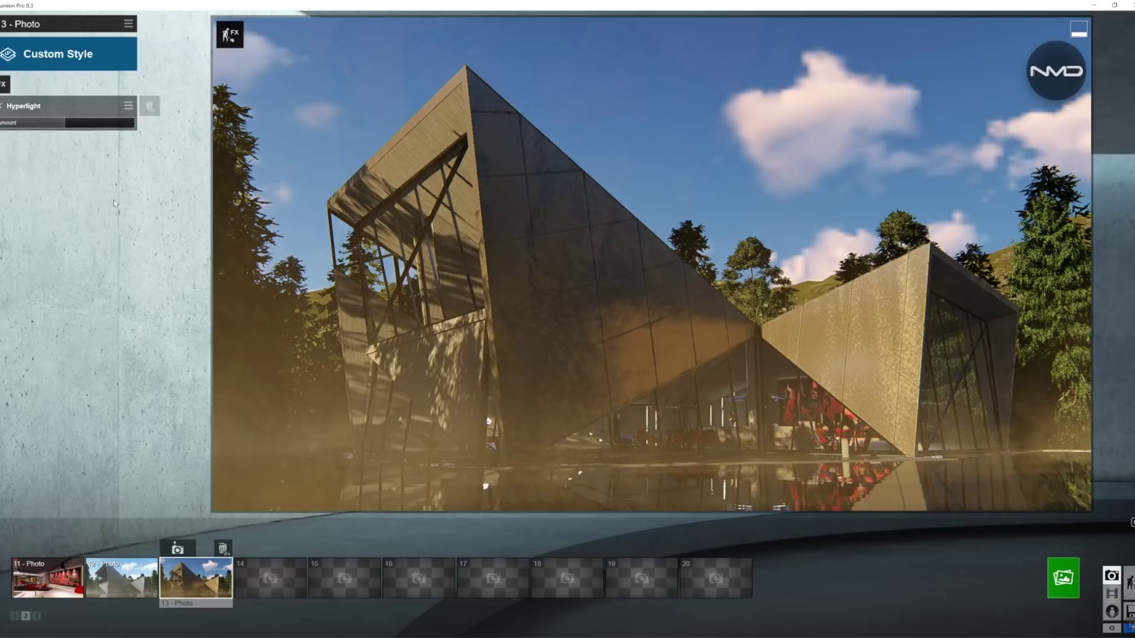
{"action": "left_click", "coordinate": [66, 123]}
{"action": "left_click_drag", "start_coordinate": [70, 125], "coordinate": [75, 125]}
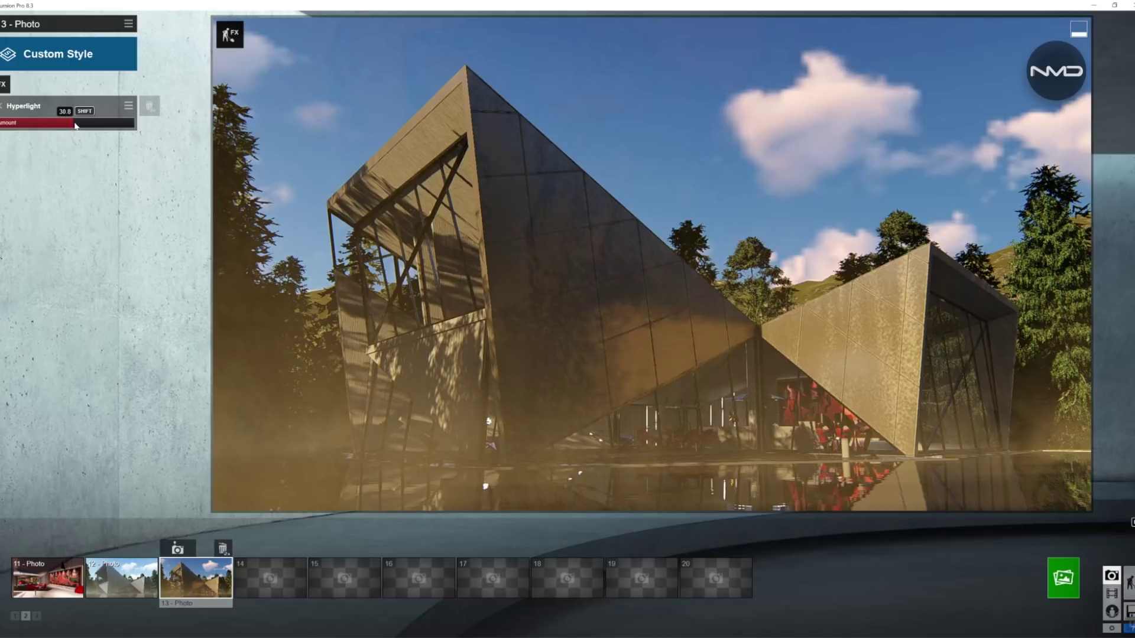
{"action": "left_click", "coordinate": [2, 106]}
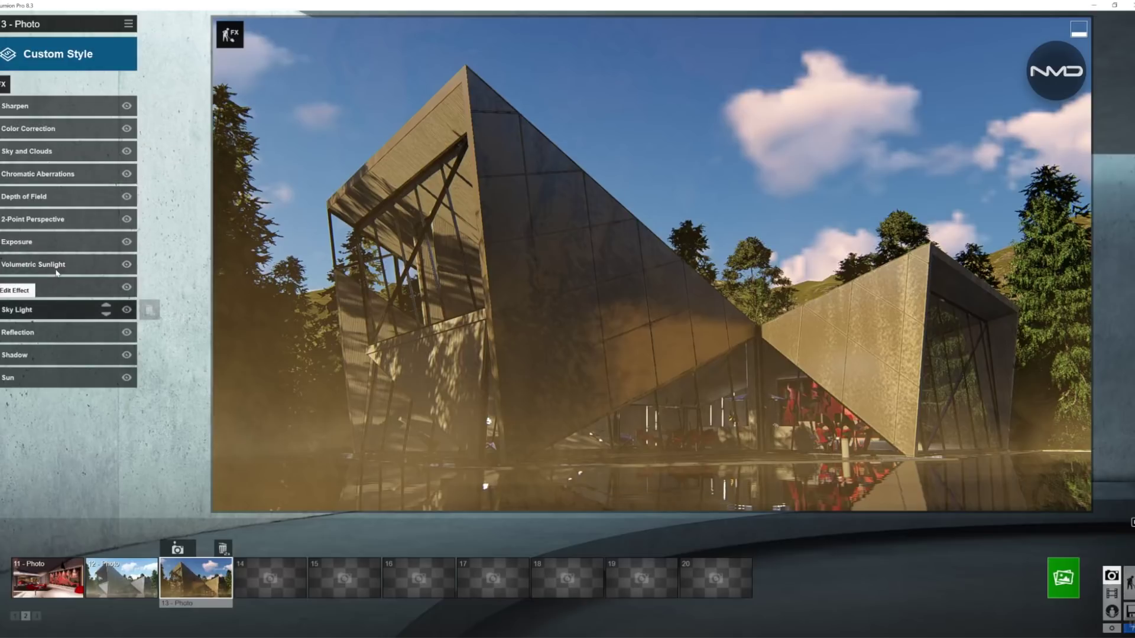
{"action": "left_click", "coordinate": [63, 218]}
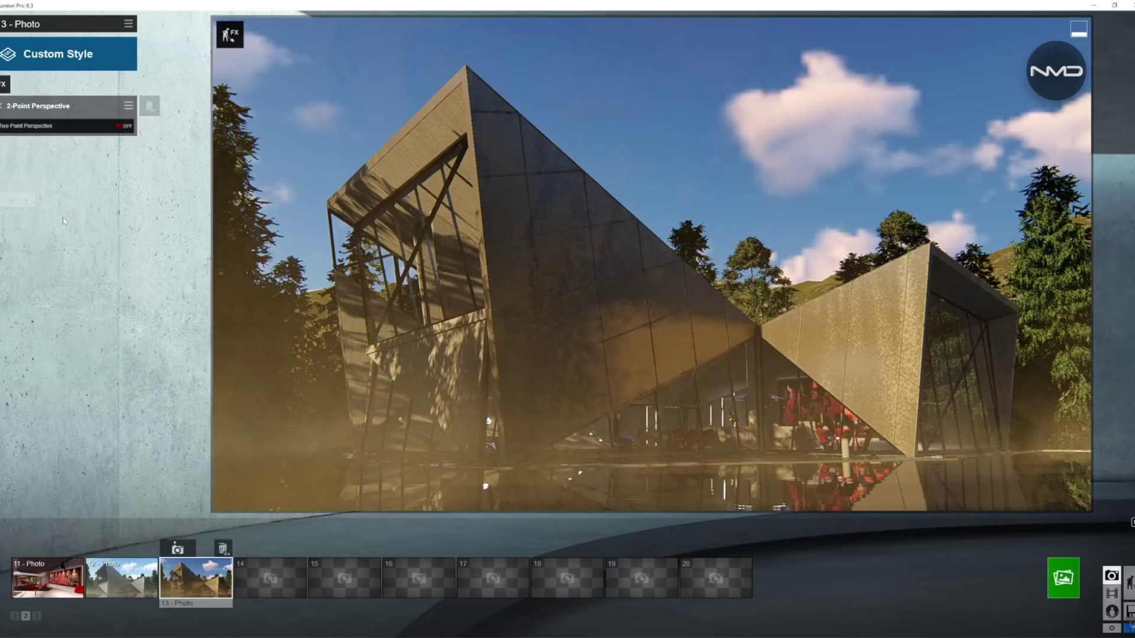
Turn on Two Point Perspective at the full 1.0 amount and return to the effects list
{"action": "left_click", "coordinate": [125, 126]}
{"action": "left_click_drag", "start_coordinate": [17, 144], "coordinate": [157, 139]}
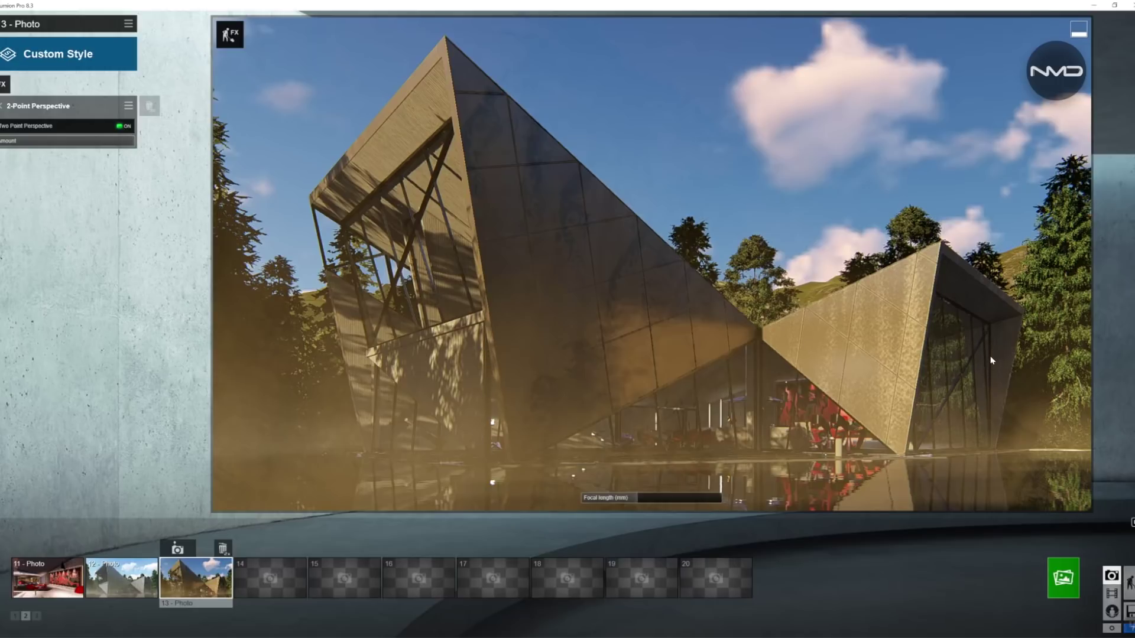
{"action": "left_click", "coordinate": [2, 106]}
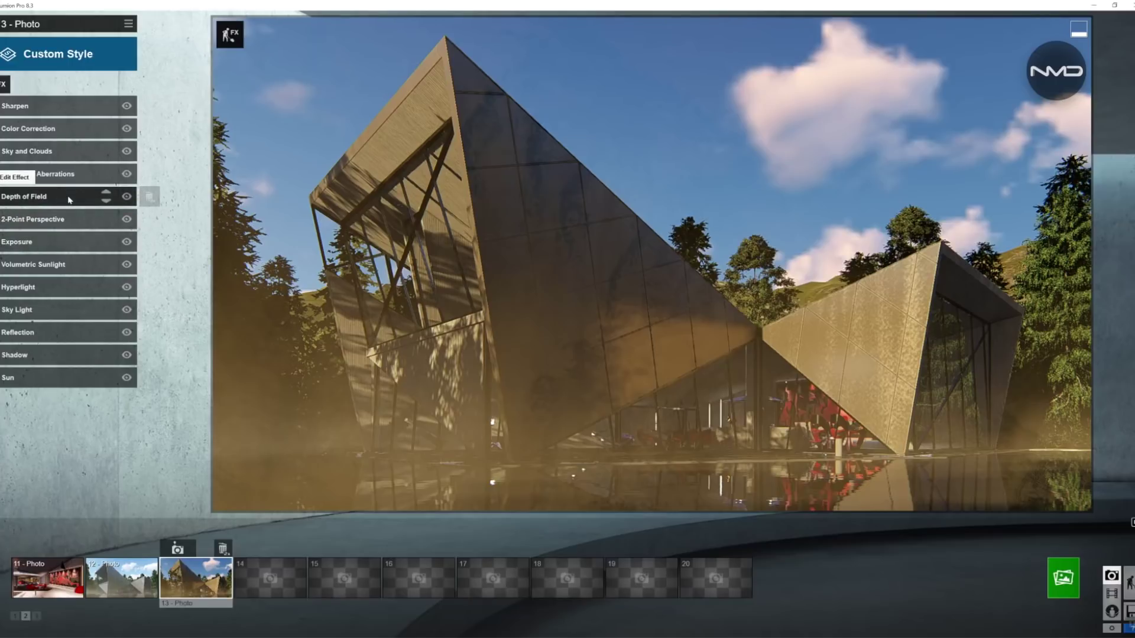
{"action": "left_click", "coordinate": [35, 197]}
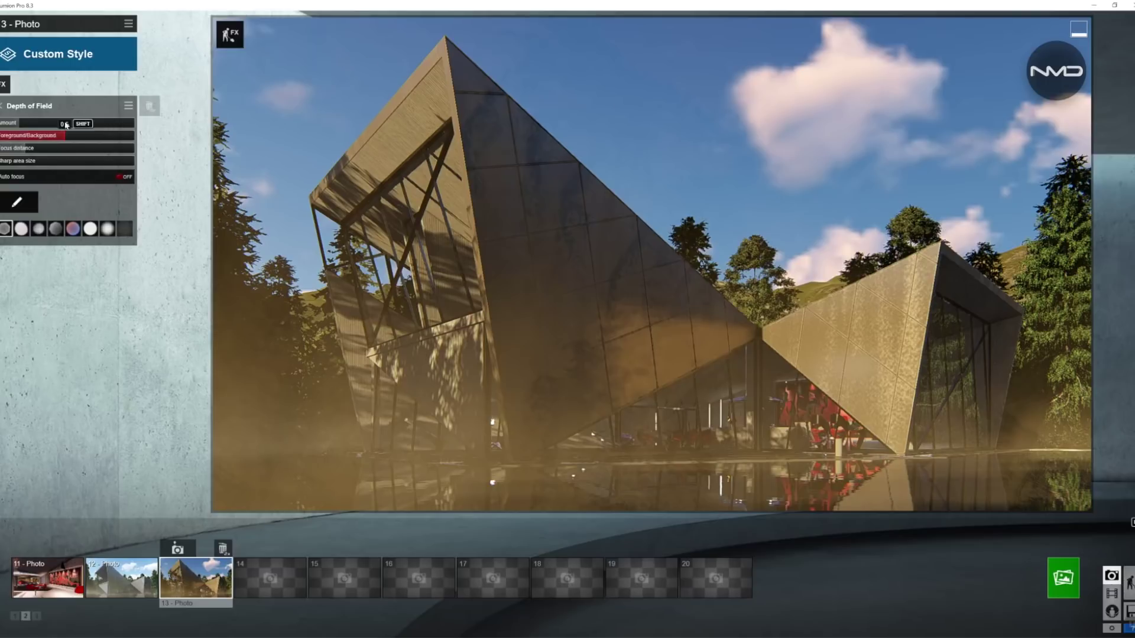
Push the depth-of-field focus distance to about 16 m and set foreground/background balance to 0.3
{"action": "mouse_move", "coordinate": [44, 127]}
{"action": "left_click_drag", "start_coordinate": [44, 127], "coordinate": [74, 125]}
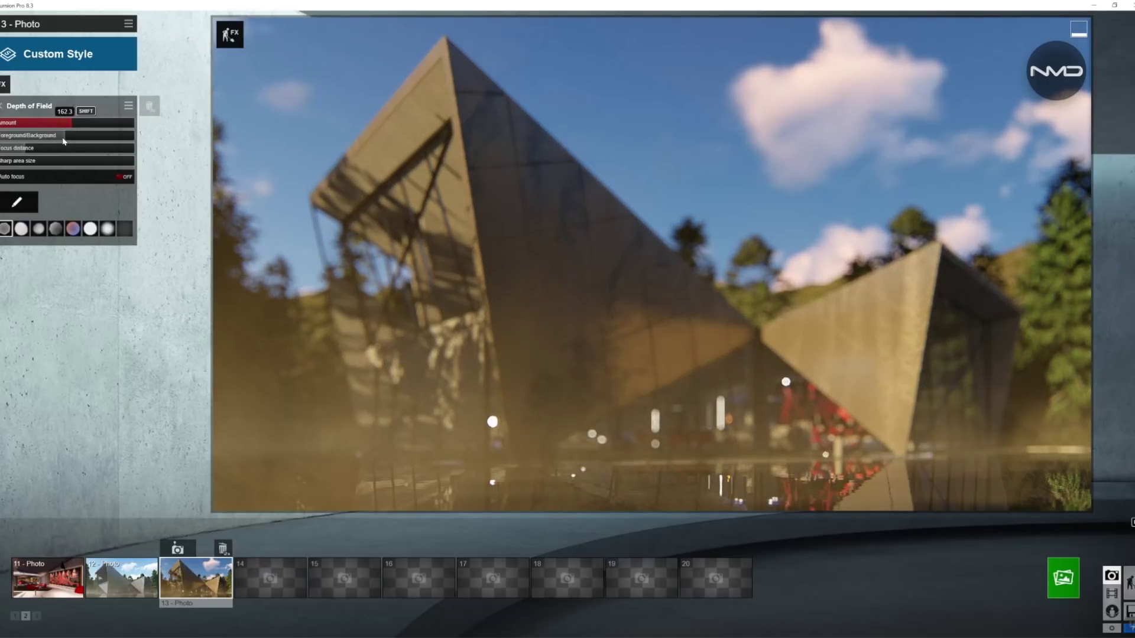
{"action": "left_click_drag", "start_coordinate": [56, 137], "coordinate": [138, 141]}
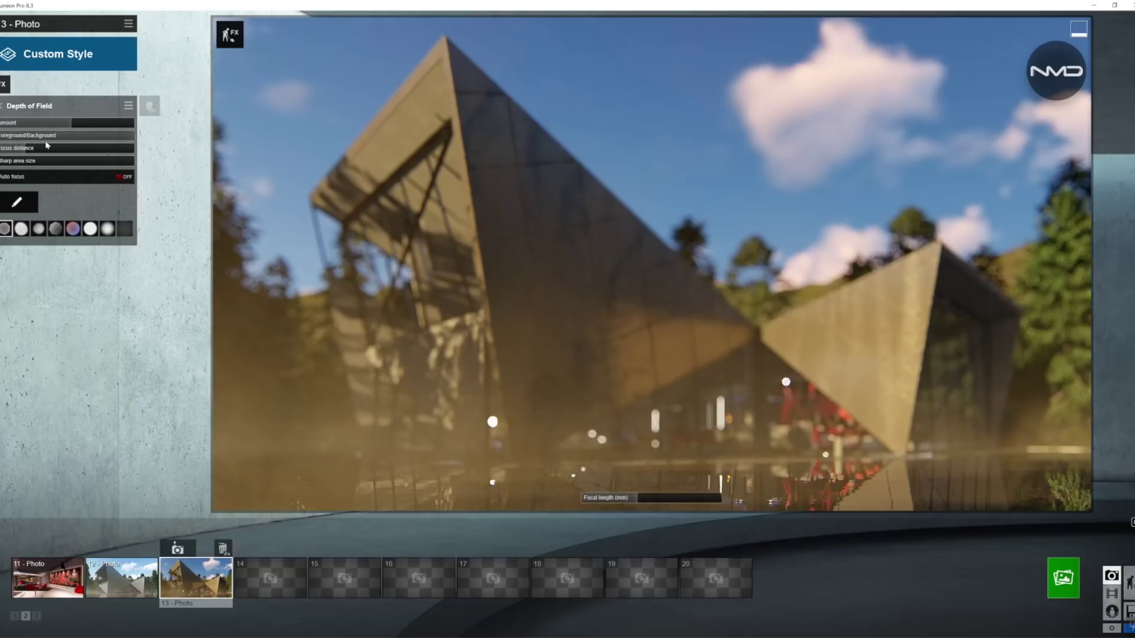
Switch depth-of-field Auto focus on and go back to the effects list
{"action": "mouse_move", "coordinate": [27, 151]}
{"action": "scroll", "coordinate": [27, 152], "scroll_direction": "up", "scroll_amount": 3}
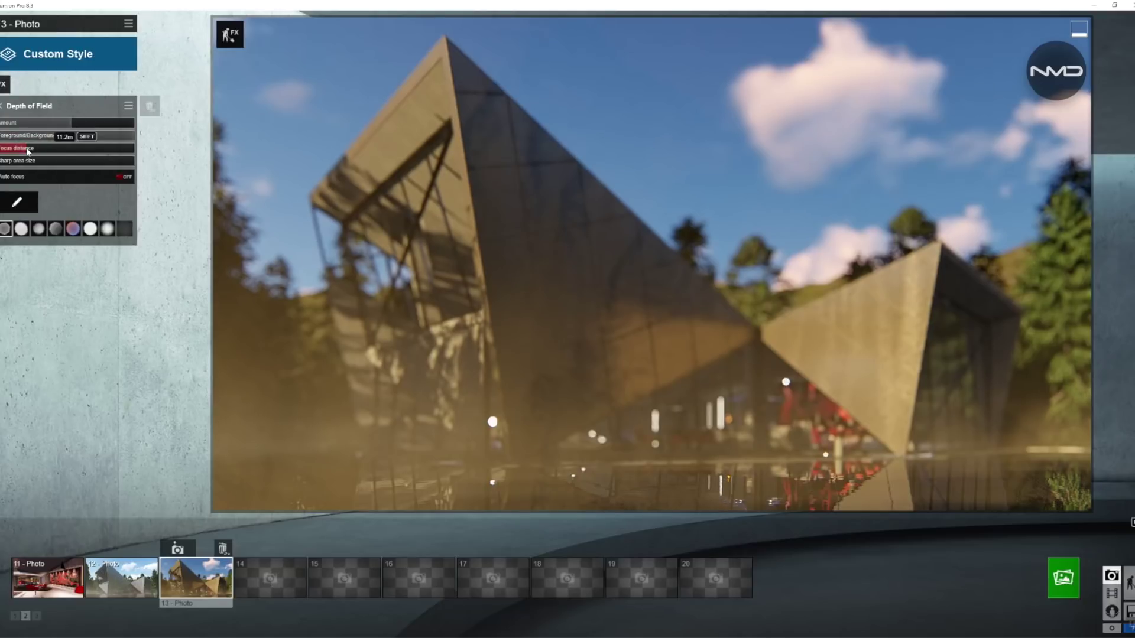
{"action": "scroll", "coordinate": [30, 150], "scroll_direction": "up", "scroll_amount": 3}
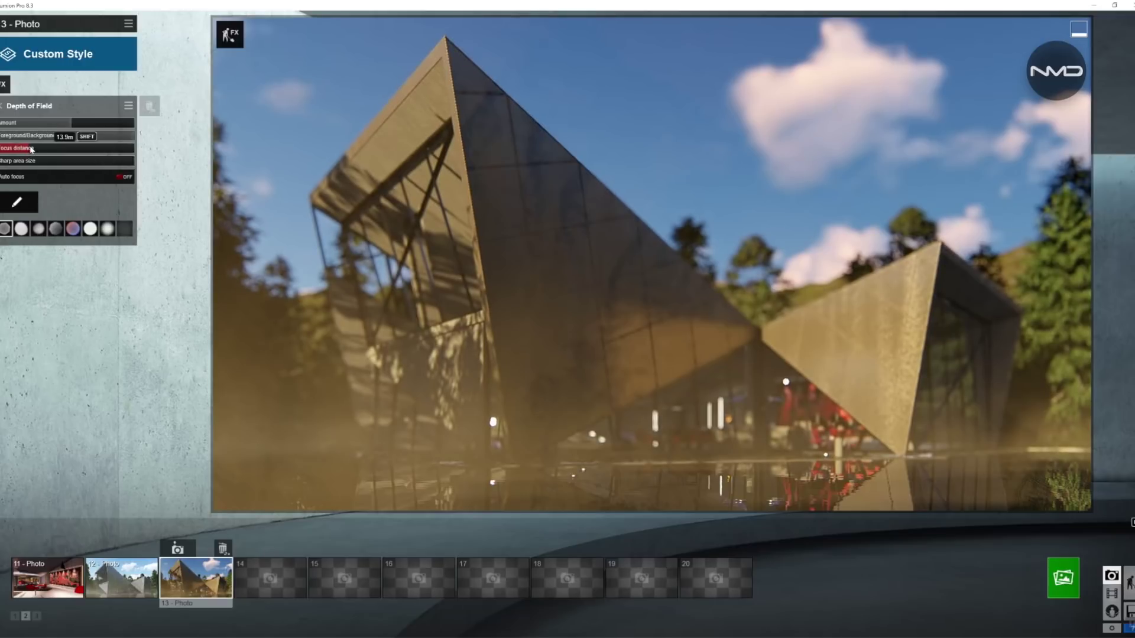
{"action": "scroll", "coordinate": [32, 150], "scroll_direction": "up", "scroll_amount": 2}
{"action": "scroll", "coordinate": [32, 150], "scroll_direction": "up", "scroll_amount": 1}
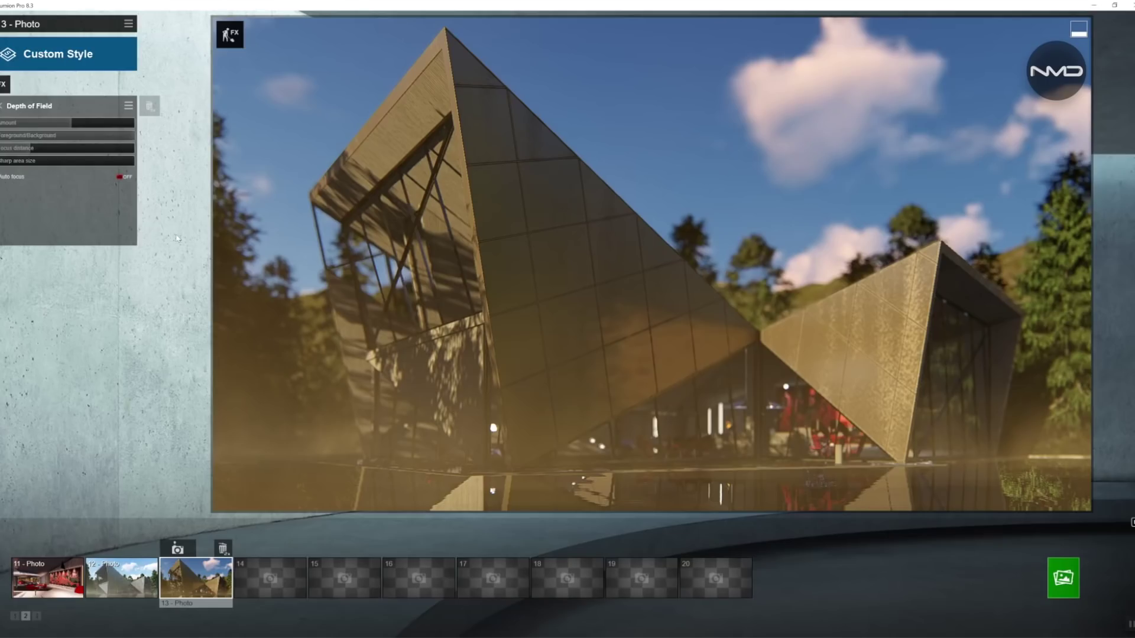
{"action": "left_click", "coordinate": [122, 177]}
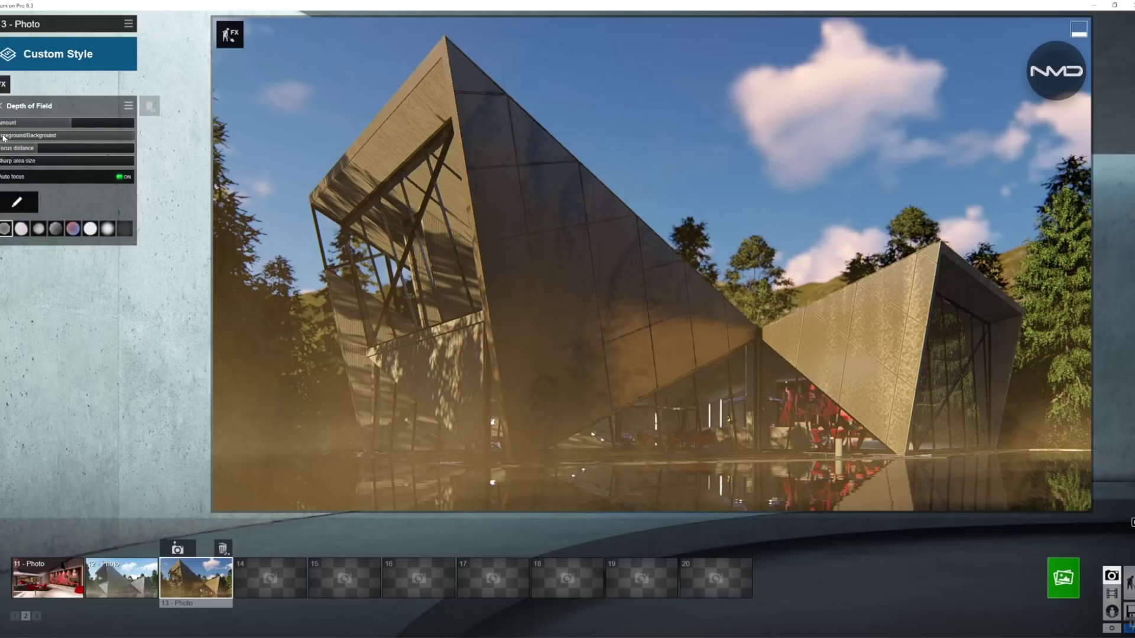
{"action": "mouse_move", "coordinate": [65, 149]}
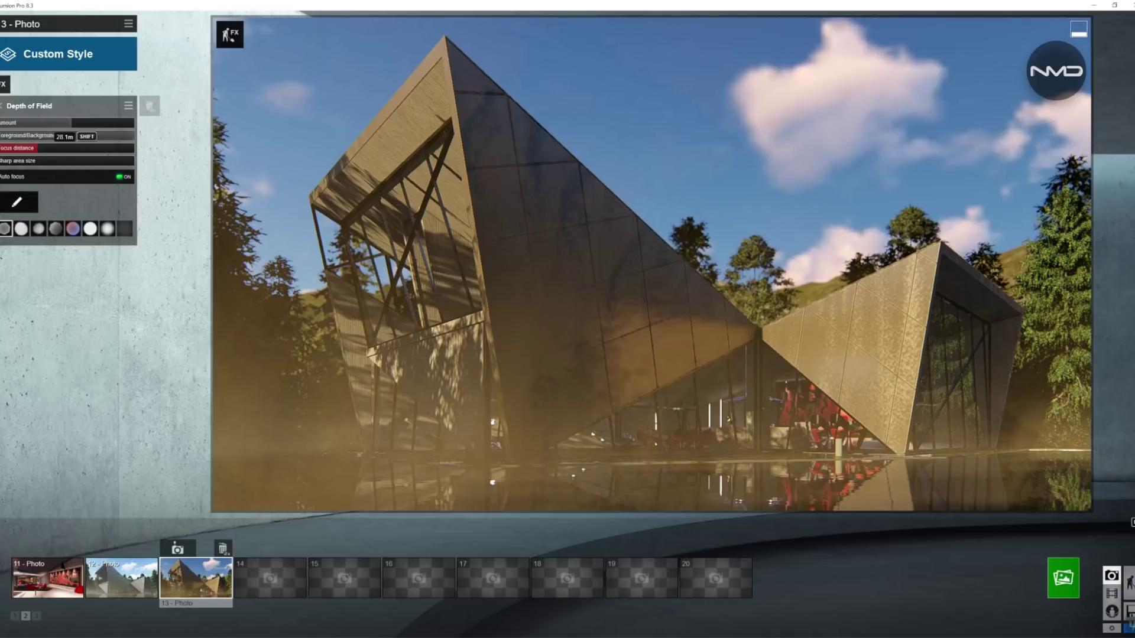
{"action": "left_click", "coordinate": [2, 107]}
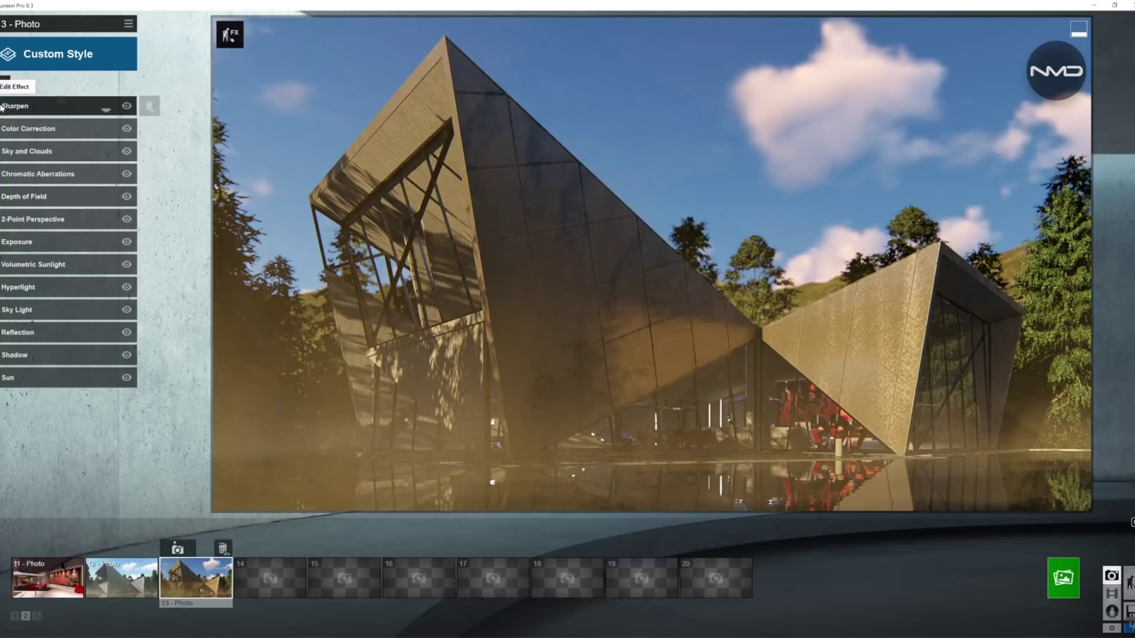
{"action": "left_click", "coordinate": [45, 154]}
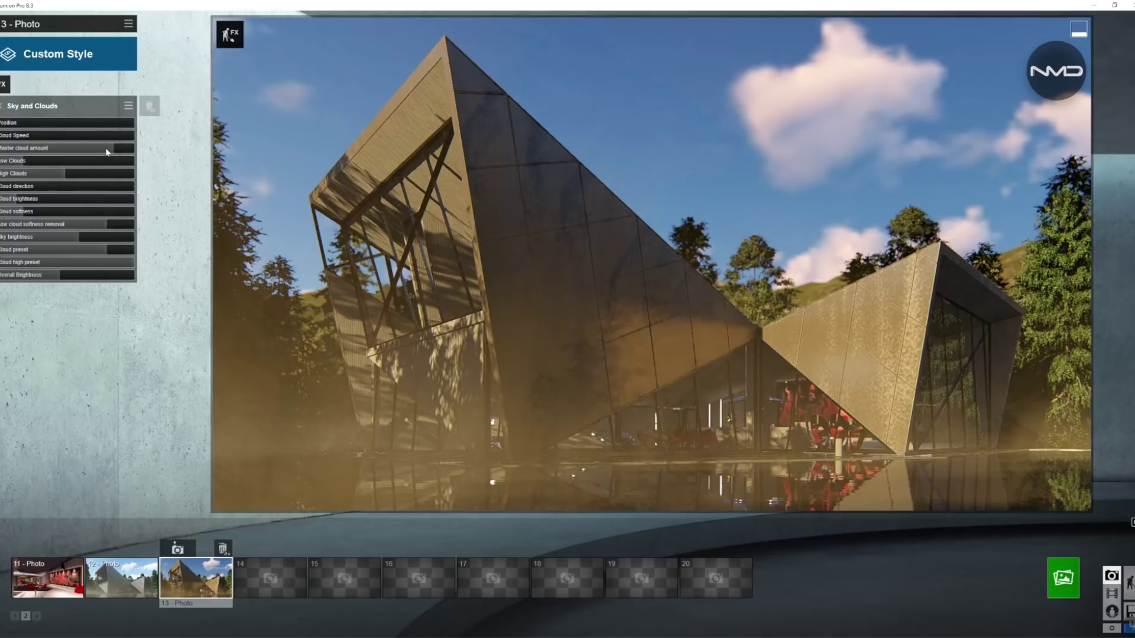
Drop the master cloud amount to 0.0, dim the sky brightness slightly, and return to the effects list
{"action": "mouse_move", "coordinate": [73, 153]}
{"action": "left_mouse_down"}
{"action": "mouse_move", "coordinate": [3, 149]}
{"action": "mouse_move", "coordinate": [76, 154]}
{"action": "left_mouse_up"}
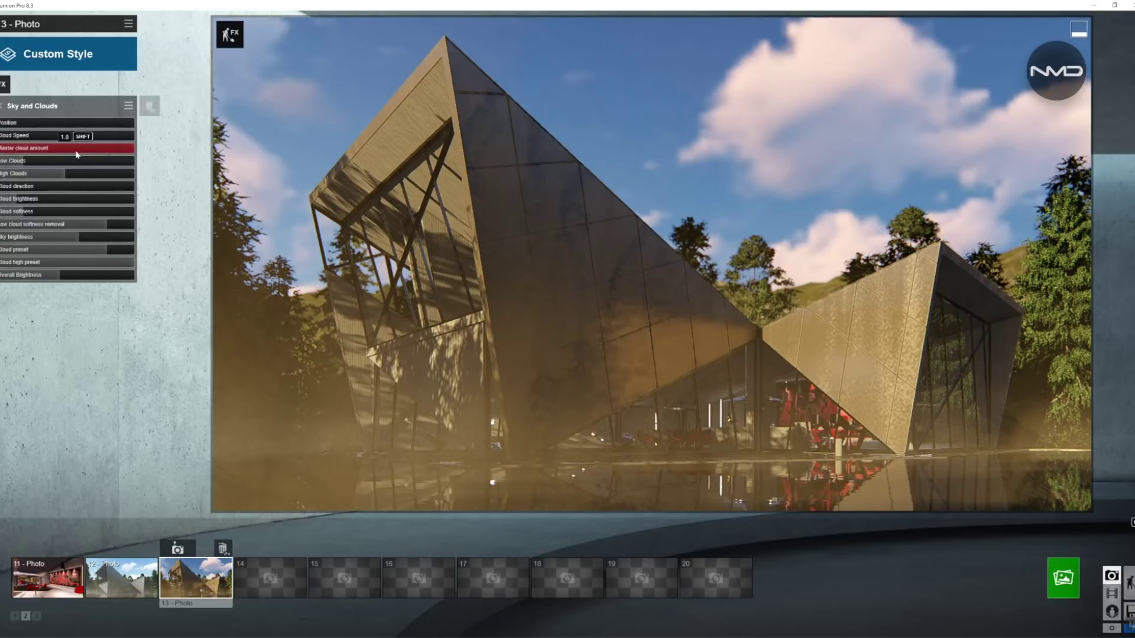
{"action": "left_click_drag", "start_coordinate": [23, 153], "coordinate": [1, 152]}
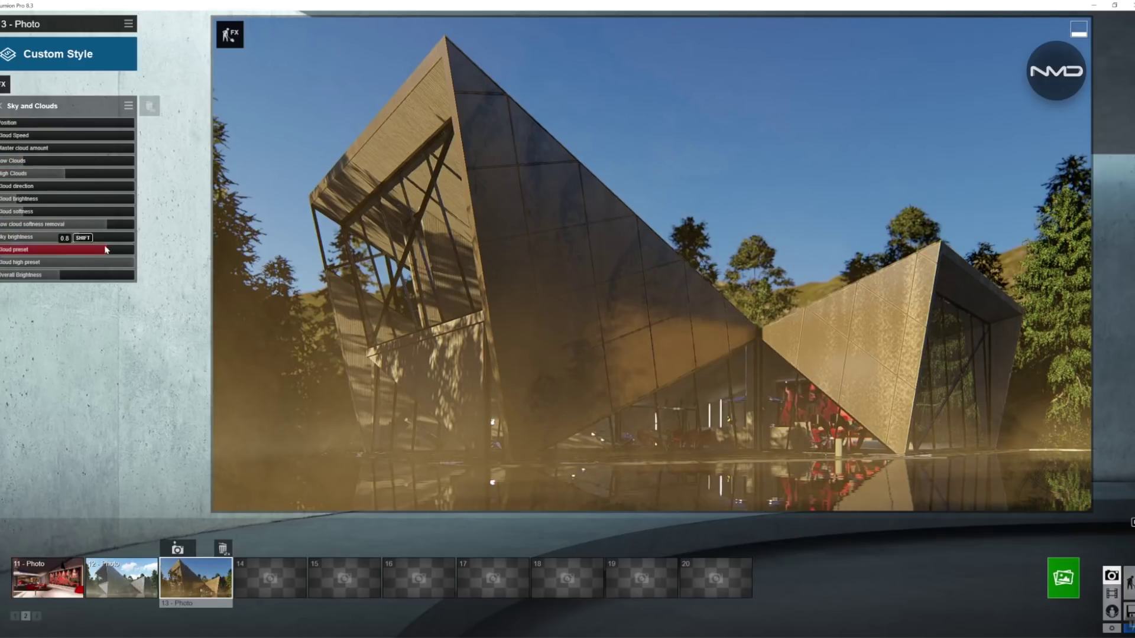
{"action": "left_click_drag", "start_coordinate": [75, 238], "coordinate": [73, 238]}
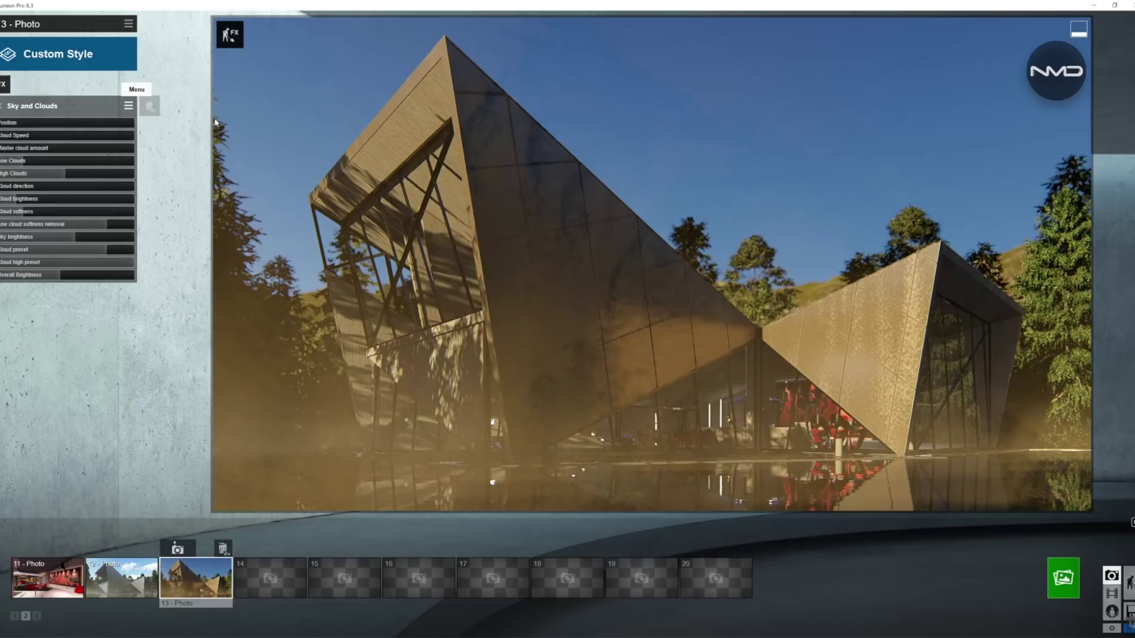
{"action": "left_click", "coordinate": [2, 106]}
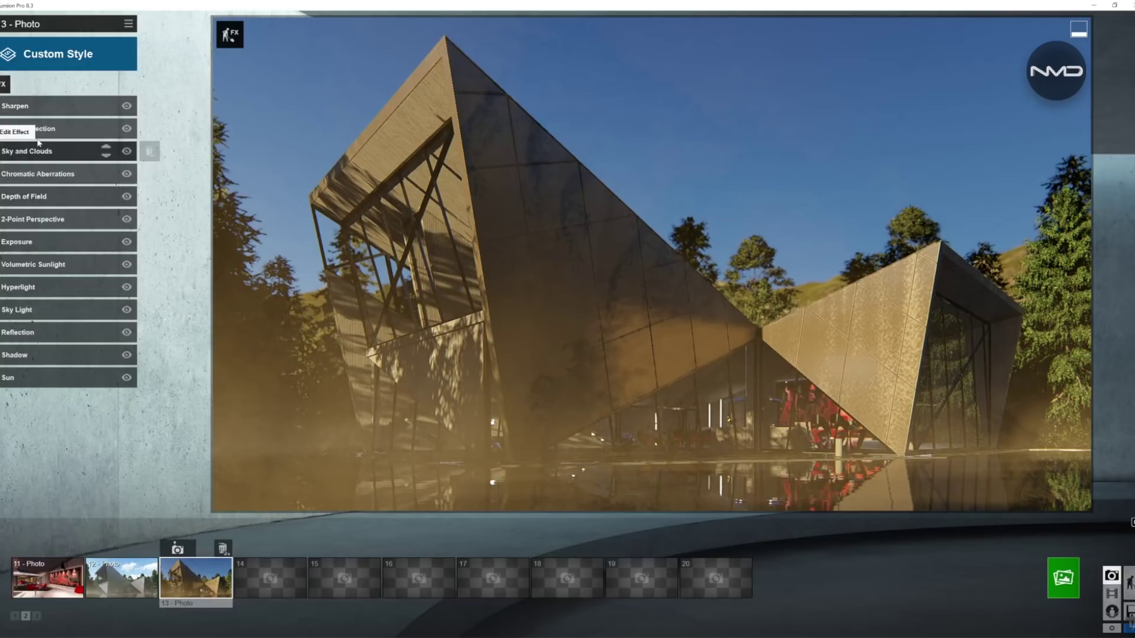
In Color Correction, set temperature to 0.2 and tint to about 0.3
{"action": "left_click", "coordinate": [49, 129]}
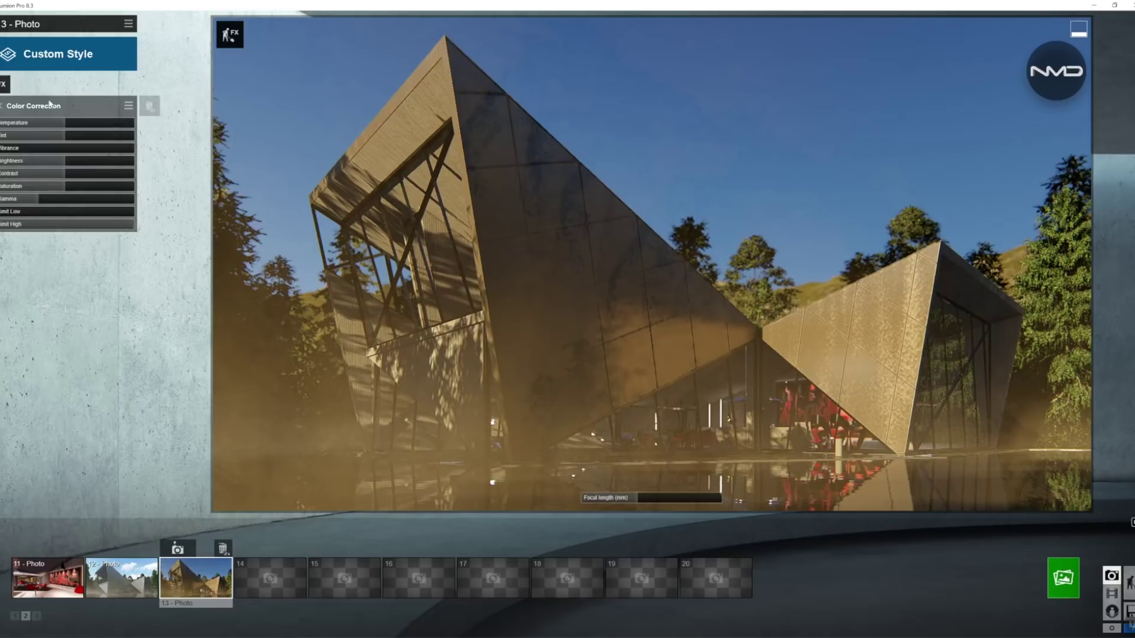
{"action": "left_click_drag", "start_coordinate": [65, 128], "coordinate": [82, 124]}
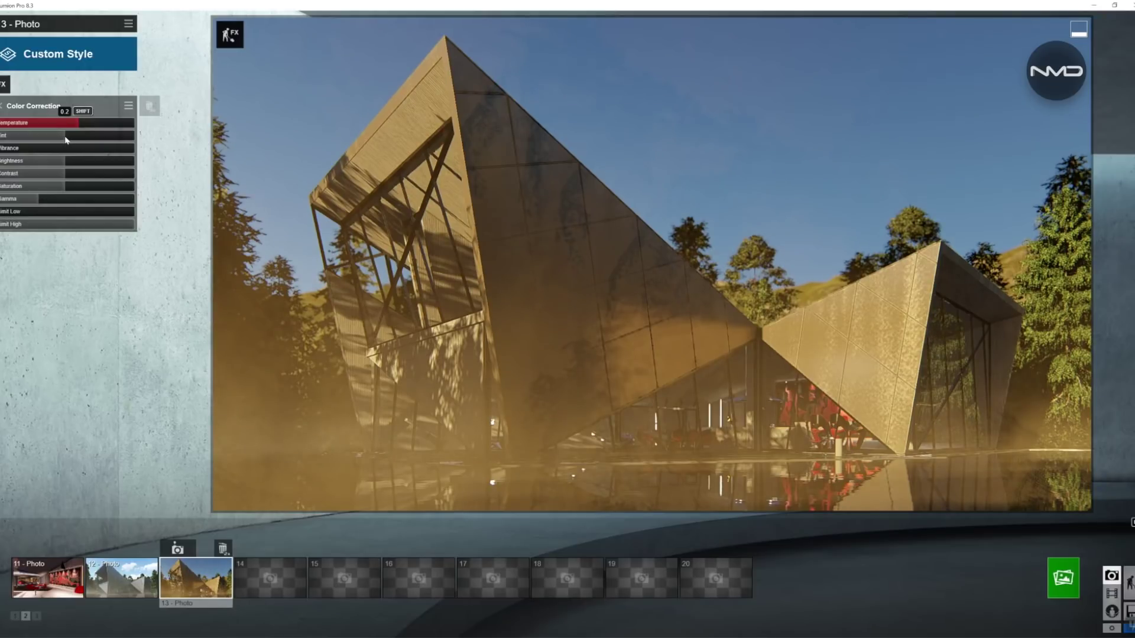
{"action": "left_click", "coordinate": [94, 138]}
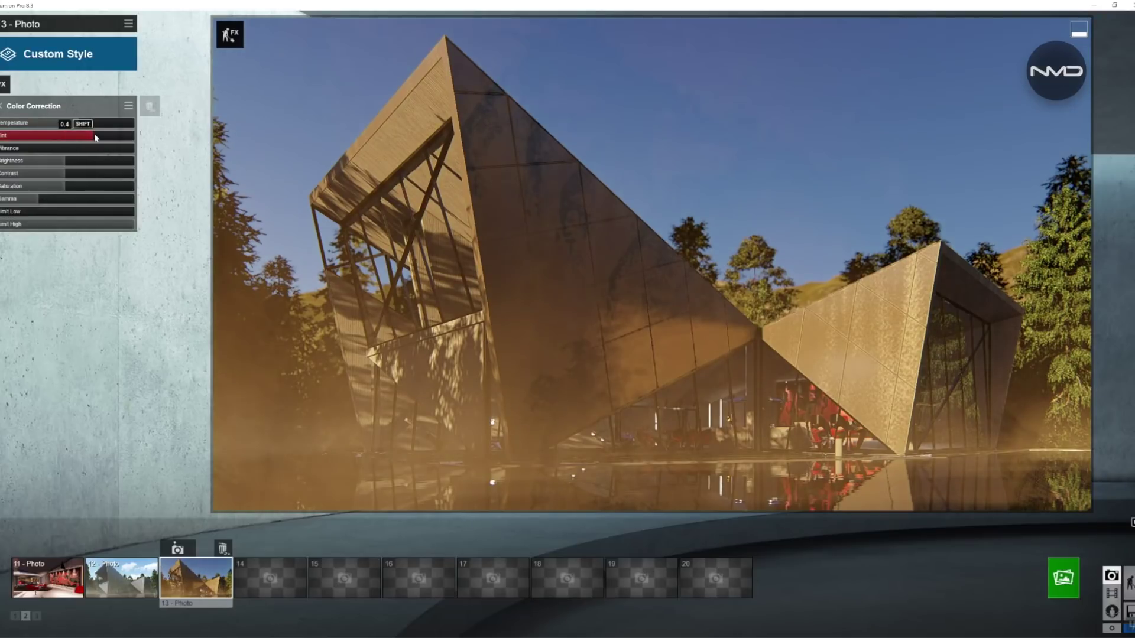
{"action": "left_click_drag", "start_coordinate": [95, 138], "coordinate": [88, 139]}
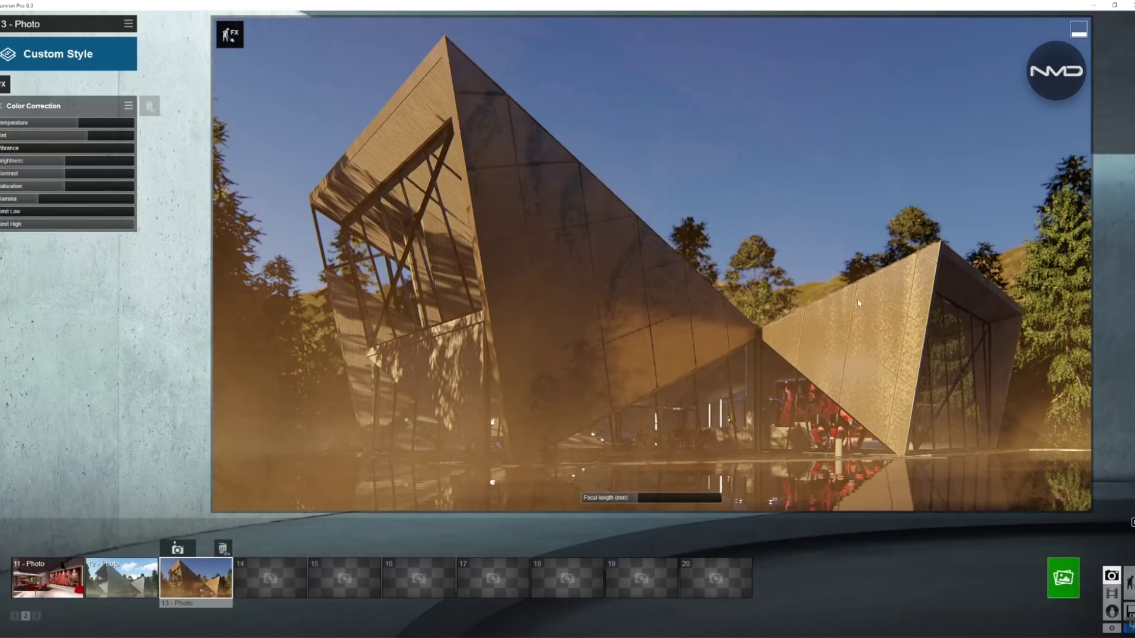
{"action": "left_click", "coordinate": [80, 123]}
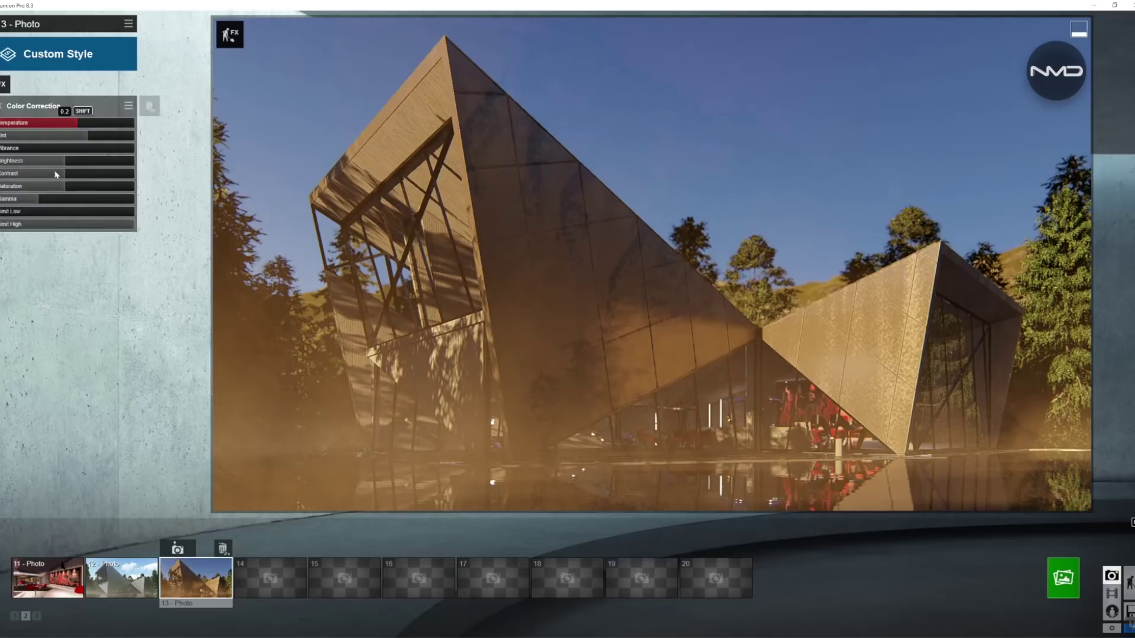
Raise contrast to about 0.6 and brightness to about 0.7
{"action": "left_click", "coordinate": [75, 174]}
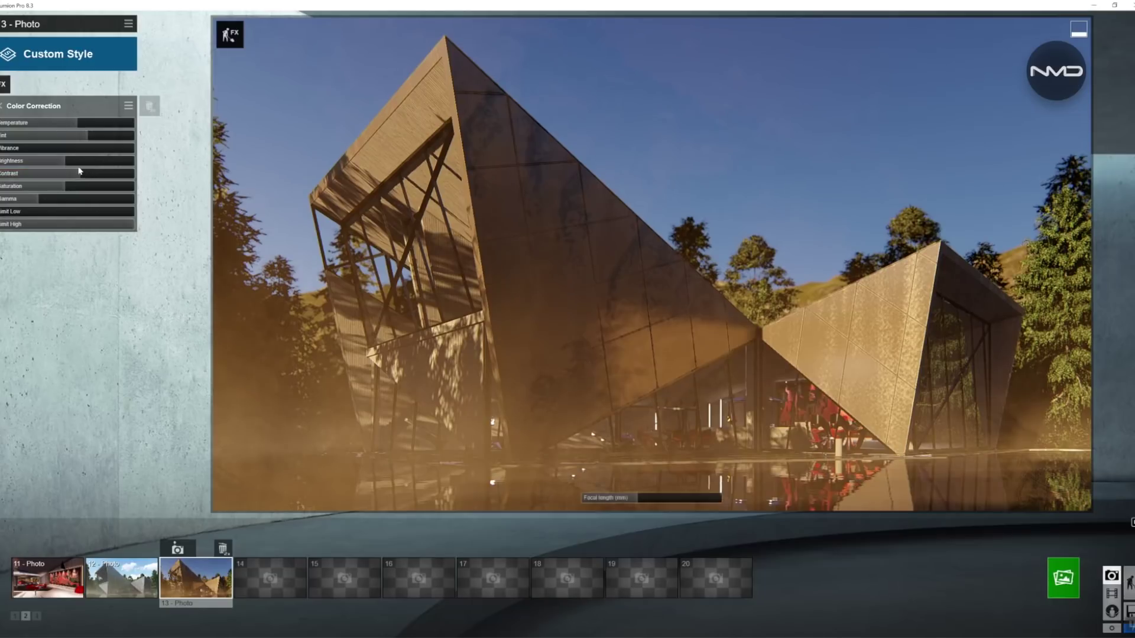
{"action": "left_click", "coordinate": [80, 173]}
{"action": "left_click", "coordinate": [87, 162]}
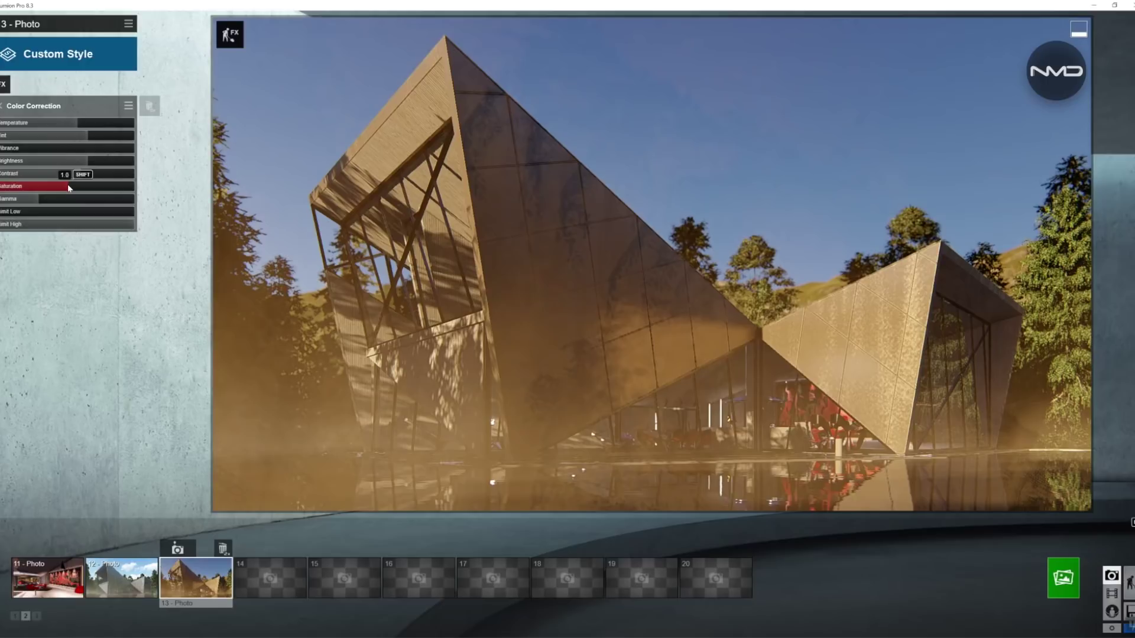
Set the Sharpen effect's intensity to 0.4
{"action": "left_click", "coordinate": [3, 106]}
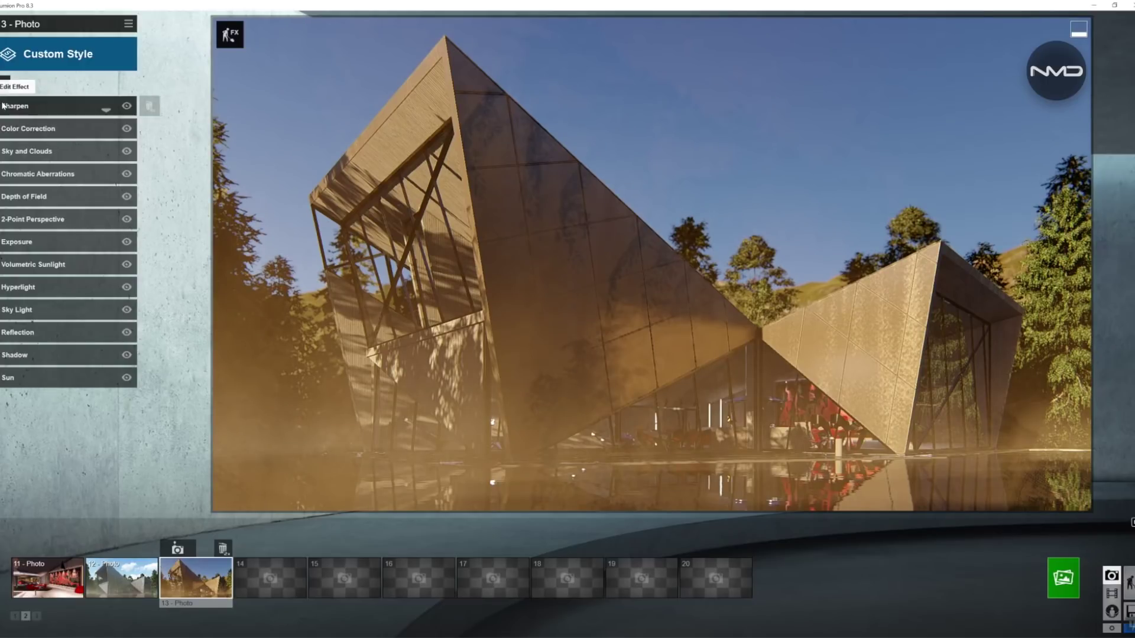
{"action": "left_click", "coordinate": [57, 107]}
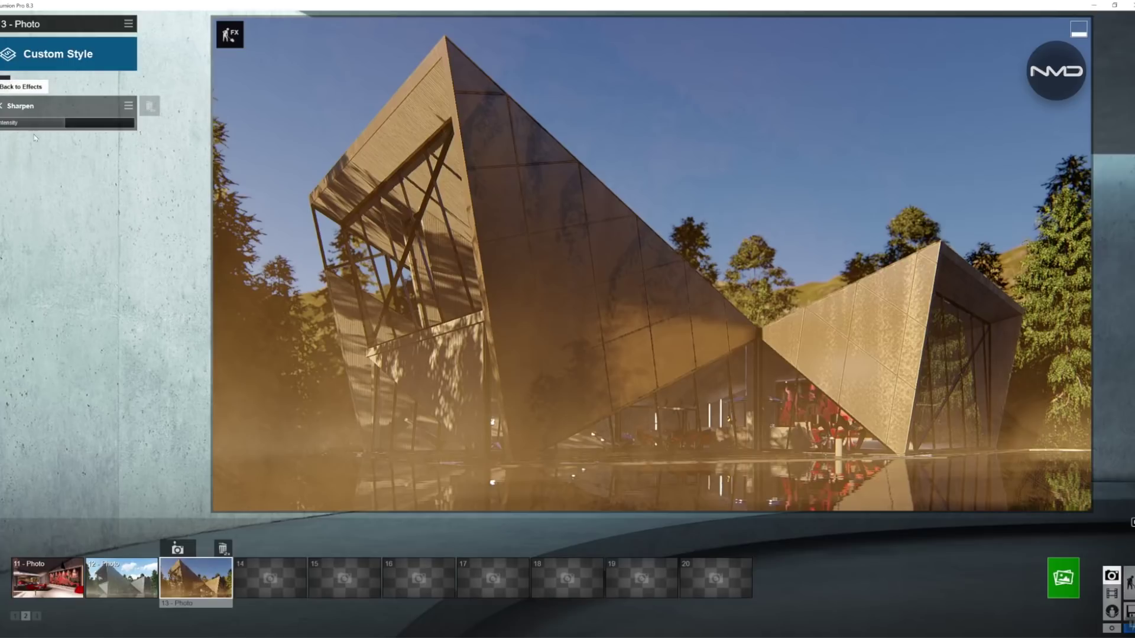
{"action": "left_click_drag", "start_coordinate": [27, 126], "coordinate": [19, 125]}
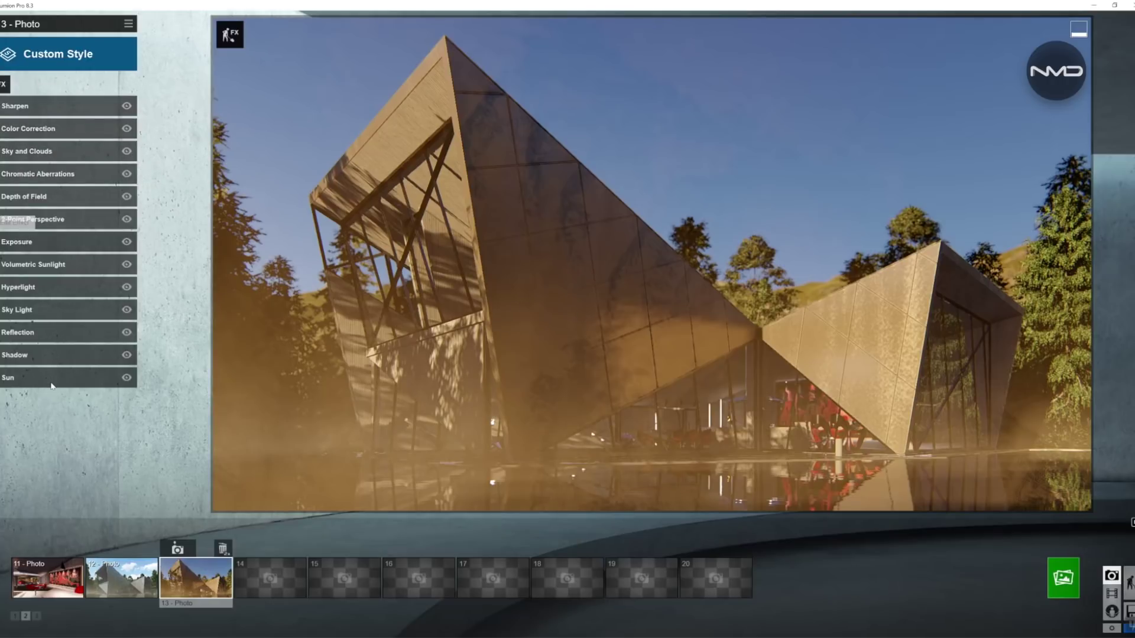
Add Volumetric Sunlight with brightness about 0.086, then return to the effects list
{"action": "left_click", "coordinate": [59, 266]}
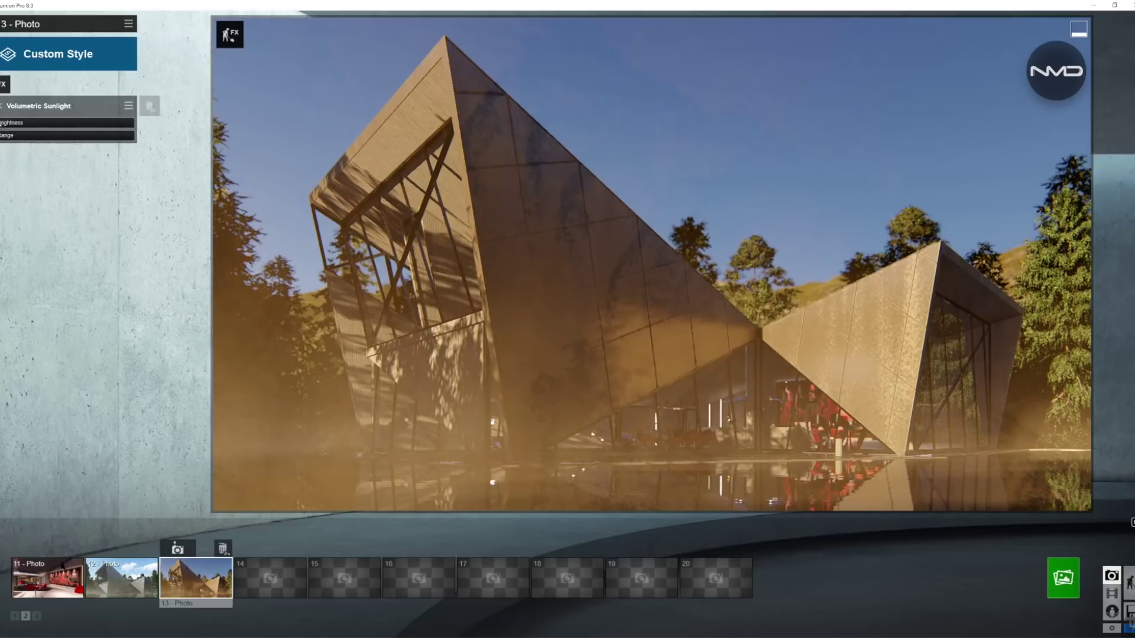
{"action": "mouse_move", "coordinate": [65, 123]}
{"action": "left_click_drag", "start_coordinate": [65, 123], "coordinate": [6, 139]}
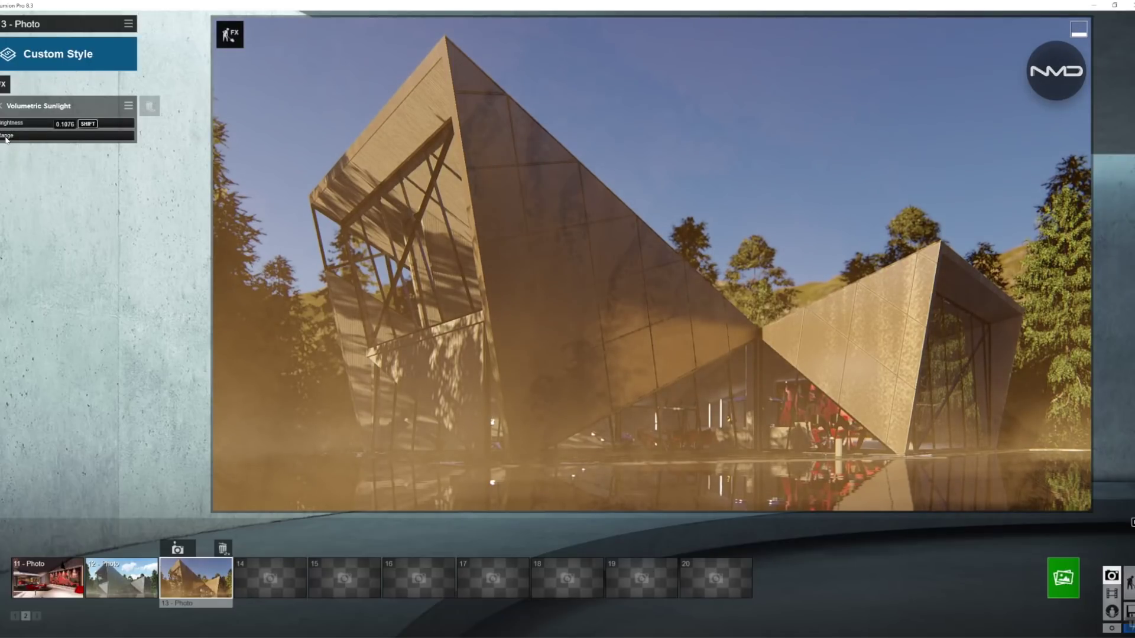
{"action": "left_click_drag", "start_coordinate": [6, 139], "coordinate": [1, 126]}
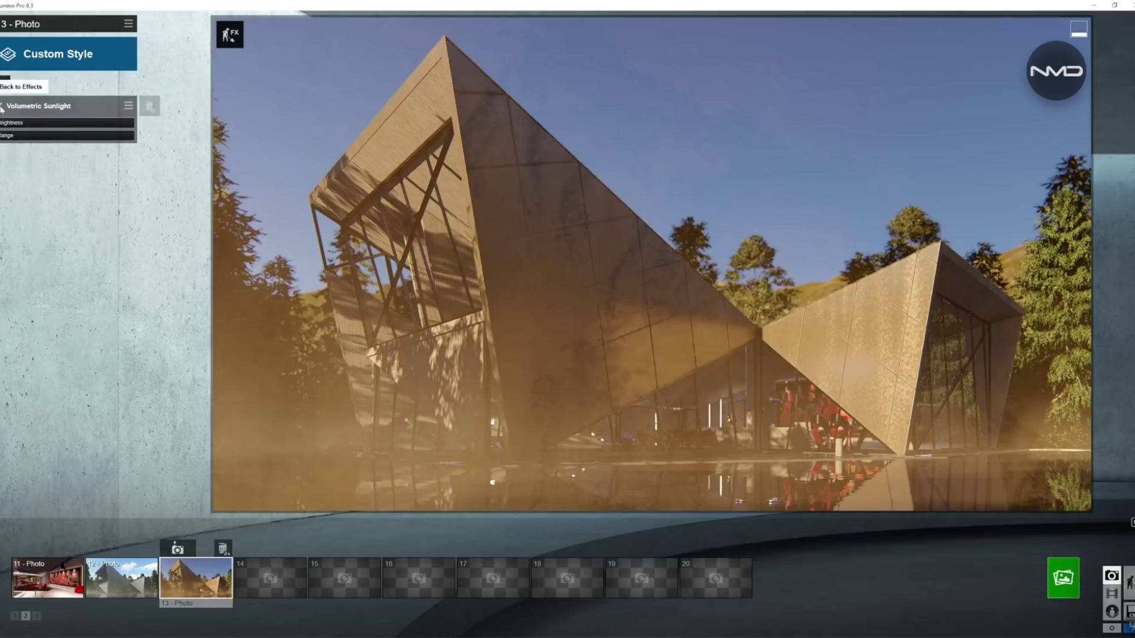
{"action": "left_click", "coordinate": [1, 108]}
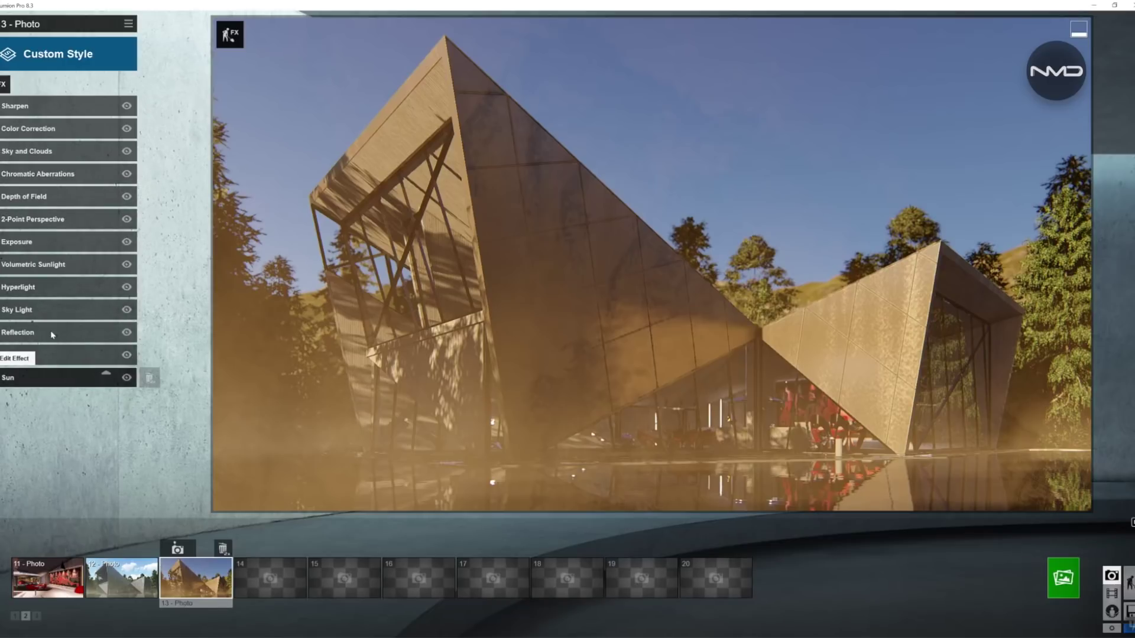
Fine-tune Exposure up to about 0.54 with a Shift-drag, then show the effects list
{"action": "left_click", "coordinate": [59, 242]}
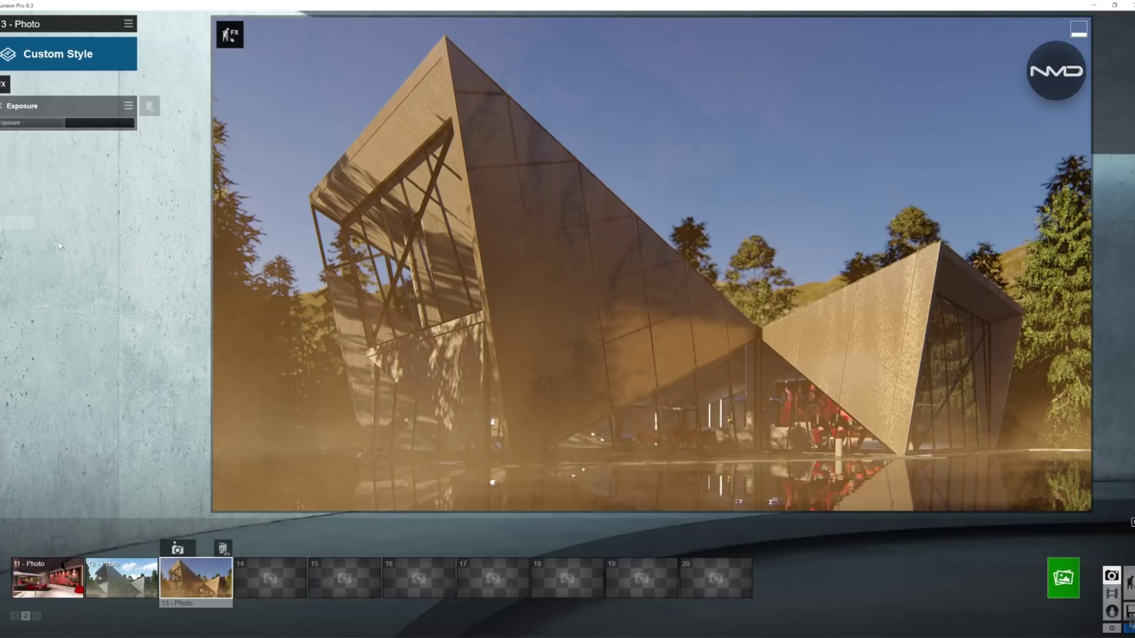
{"action": "mouse_move", "coordinate": [66, 125]}
{"action": "key", "text": "shift"}
{"action": "left_click_drag", "start_coordinate": [65, 125], "coordinate": [78, 126], "text": "shift"}
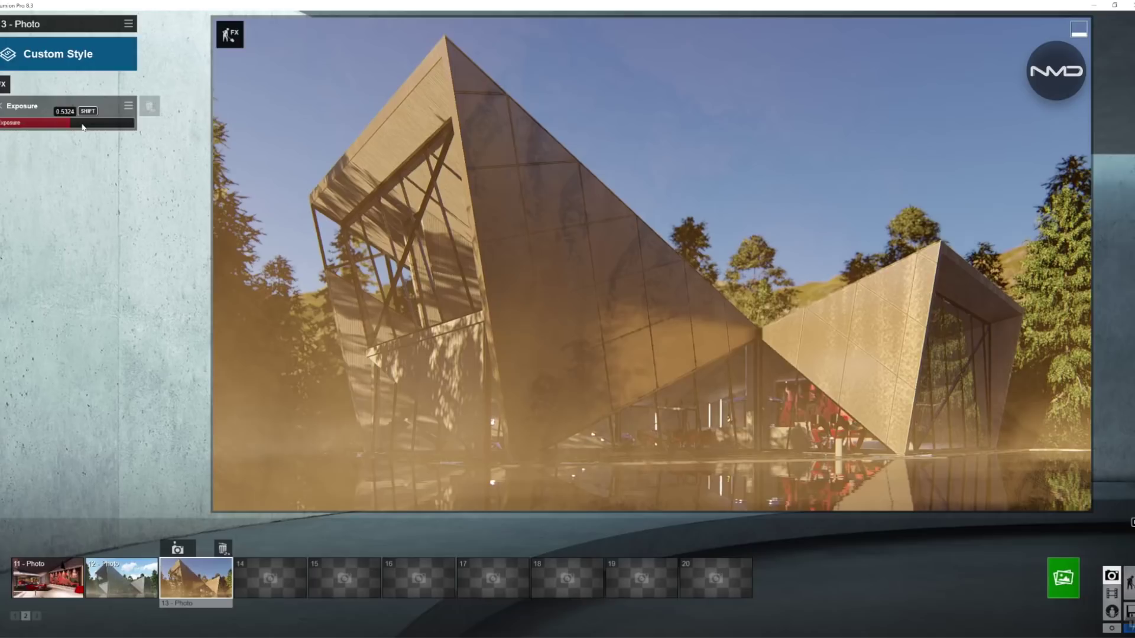
{"action": "left_click_drag", "start_coordinate": [83, 126], "coordinate": [82, 127], "text": "shift"}
{"action": "left_click", "coordinate": [5, 84]}
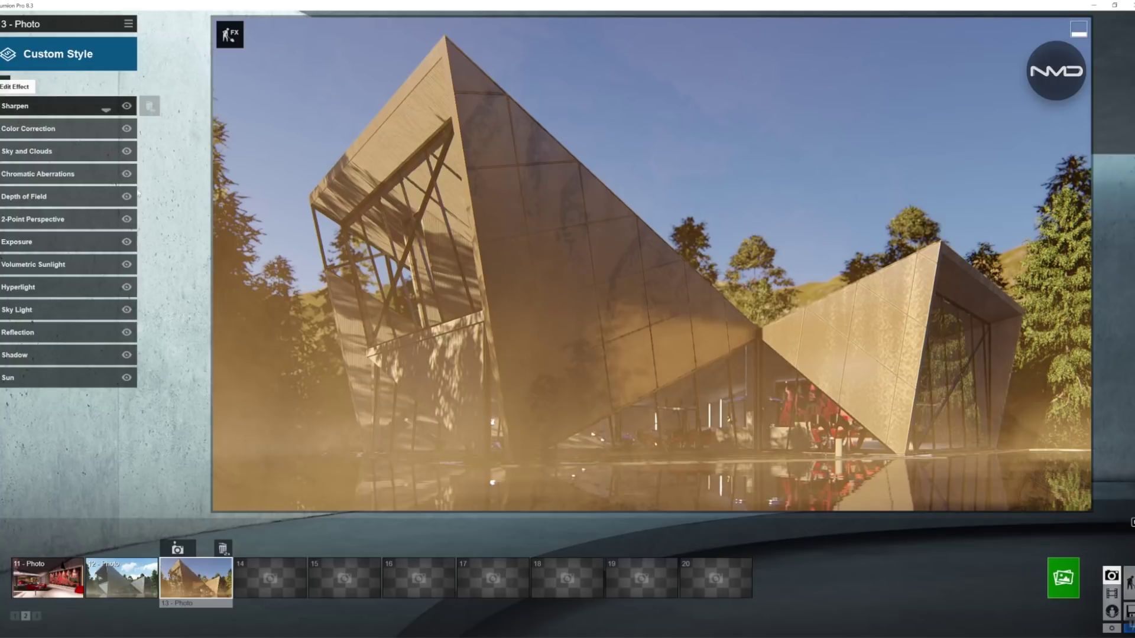